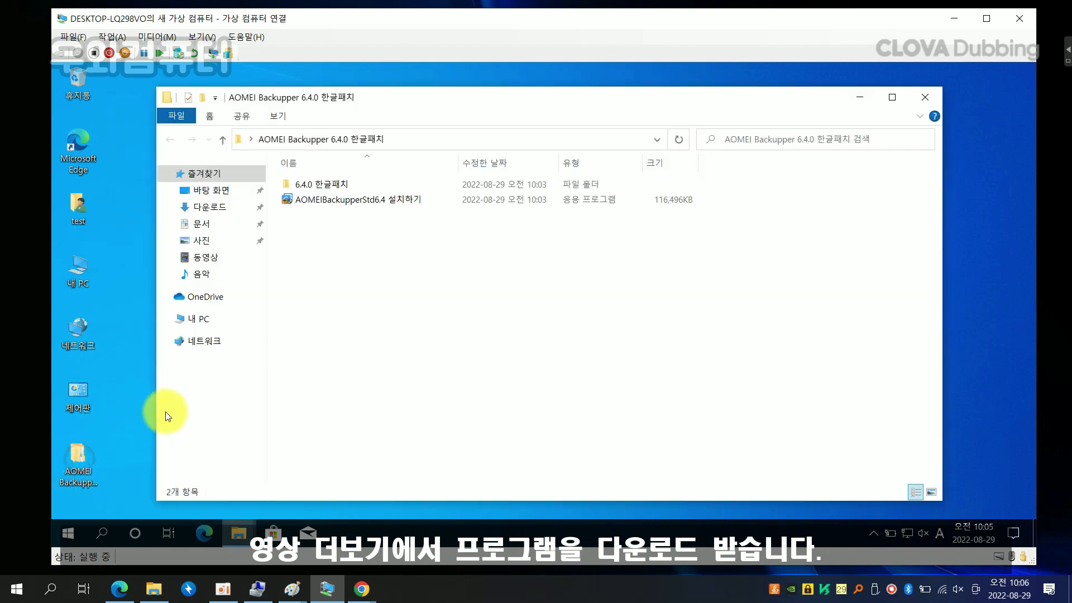
# - Run the AOMEIBackupperStd6.4 설치하기 installer as administrator and allow it to make changes to the device
pyautogui.rightClick(390, 202)
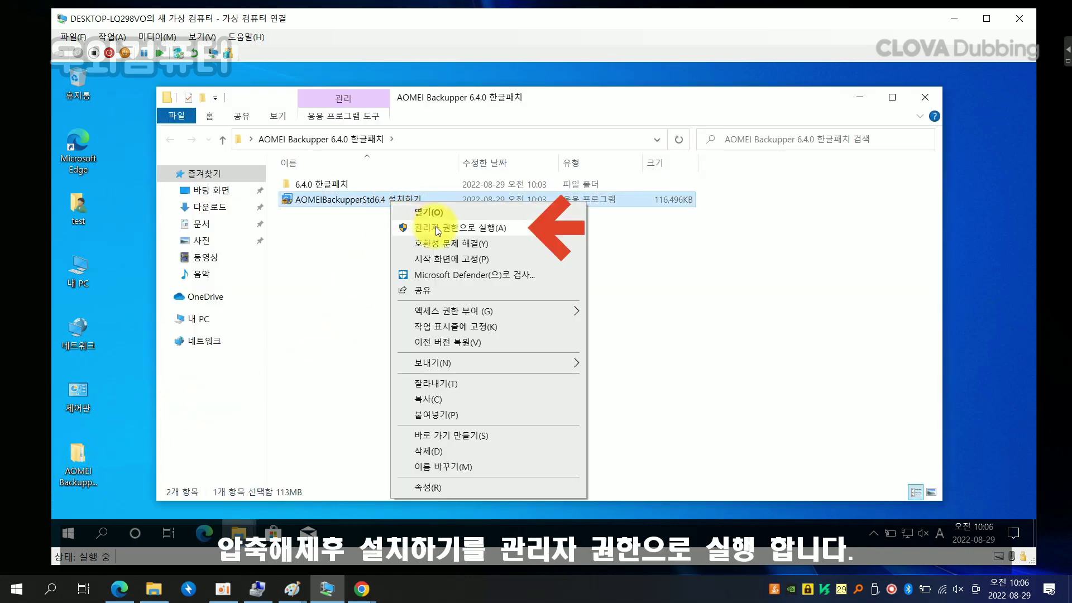
pyautogui.click(435, 226)
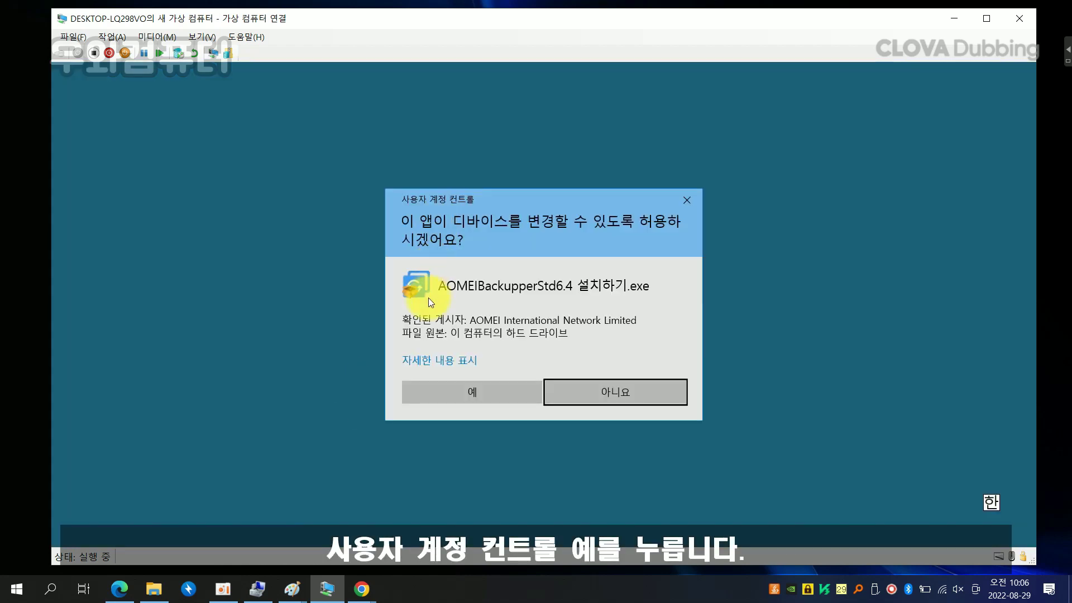
pyautogui.click(421, 394)
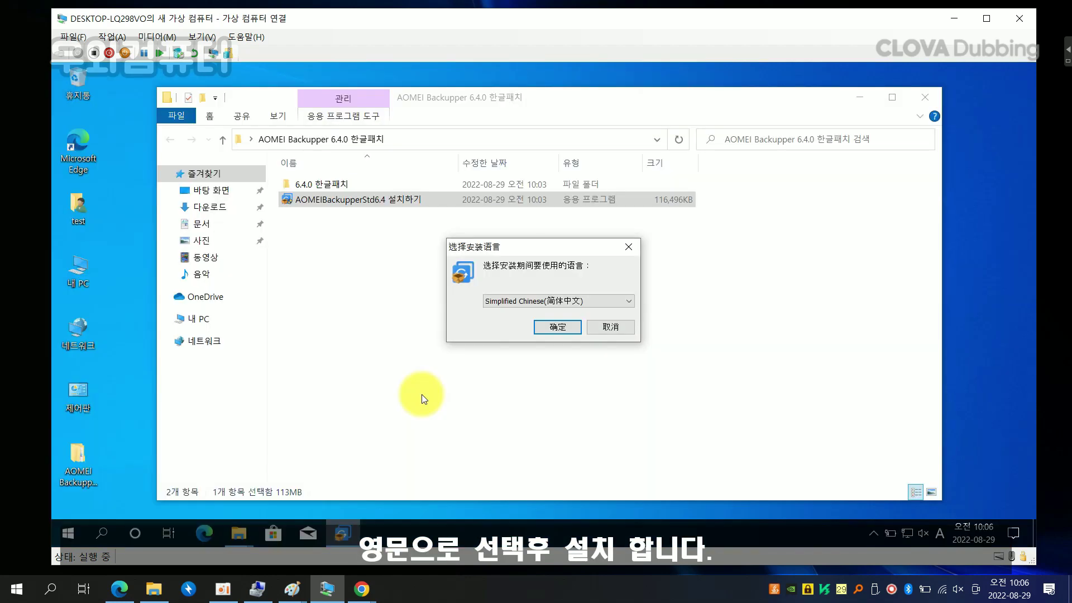
# - Install AOMEI Backupper Standard with English as the setup language, skipping the Pro edition trial offer
pyautogui.click(599, 300)
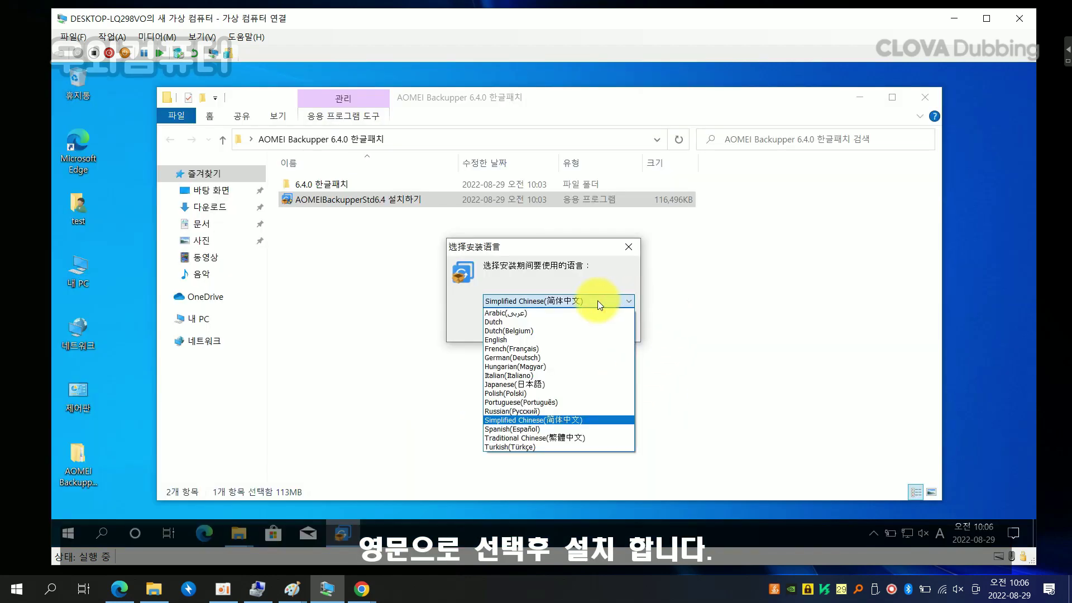
pyautogui.click(588, 340)
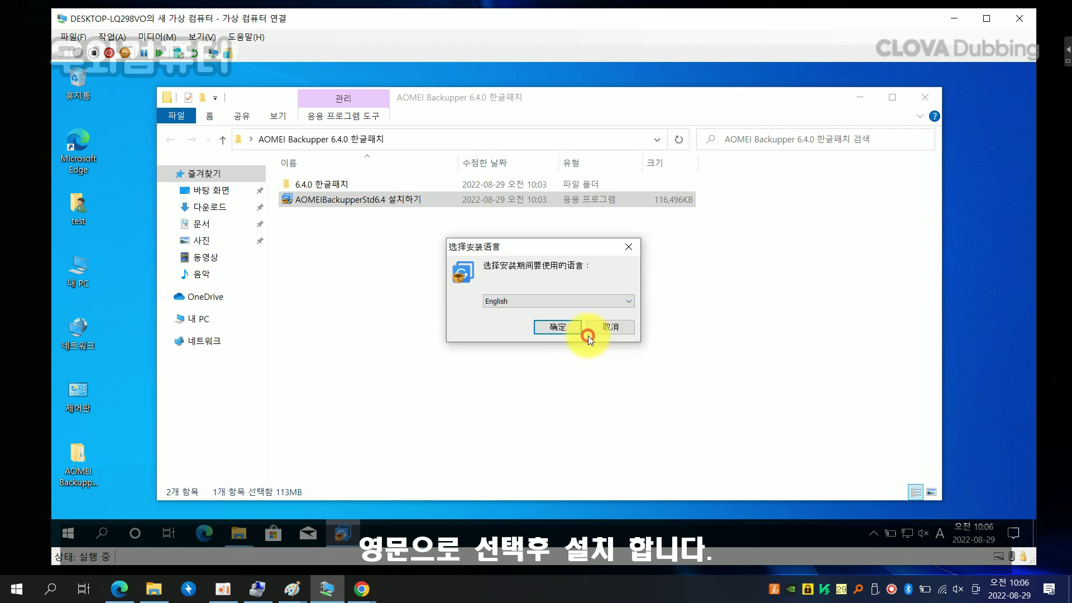
pyautogui.click(557, 326)
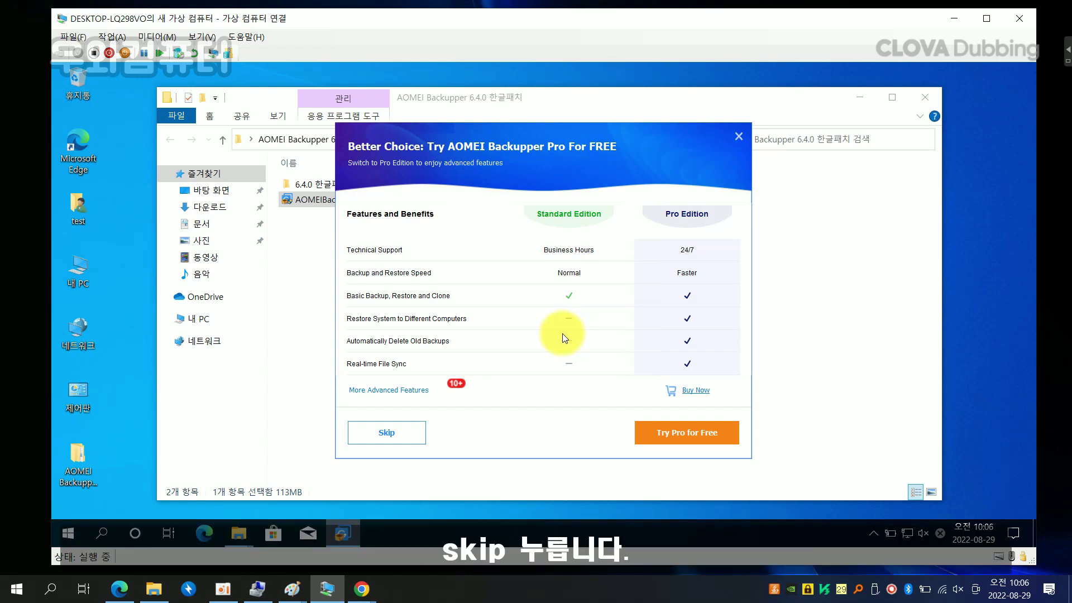
pyautogui.click(373, 433)
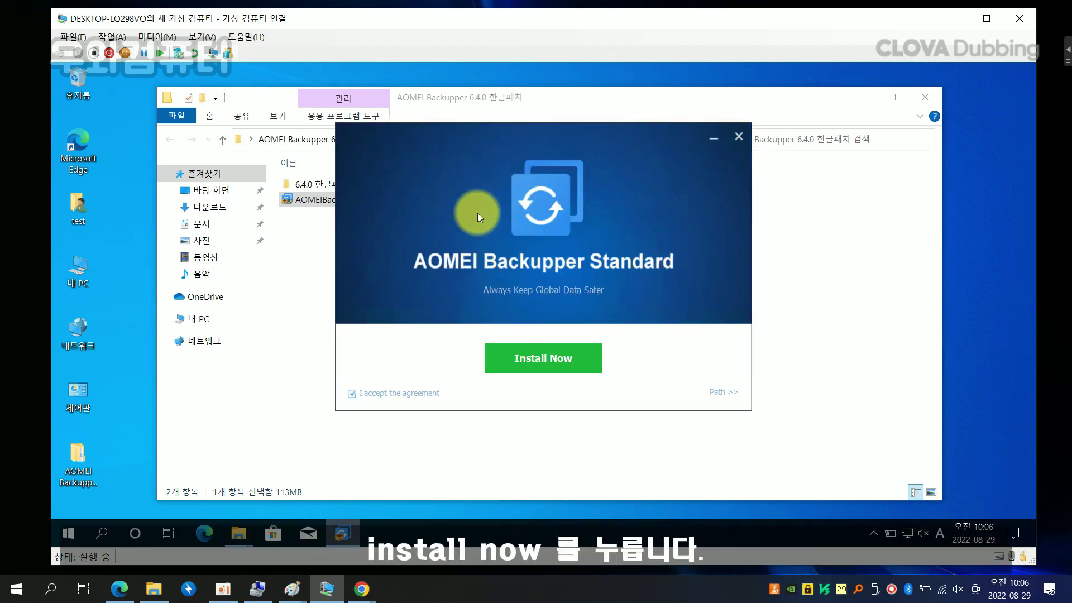
pyautogui.click(557, 361)
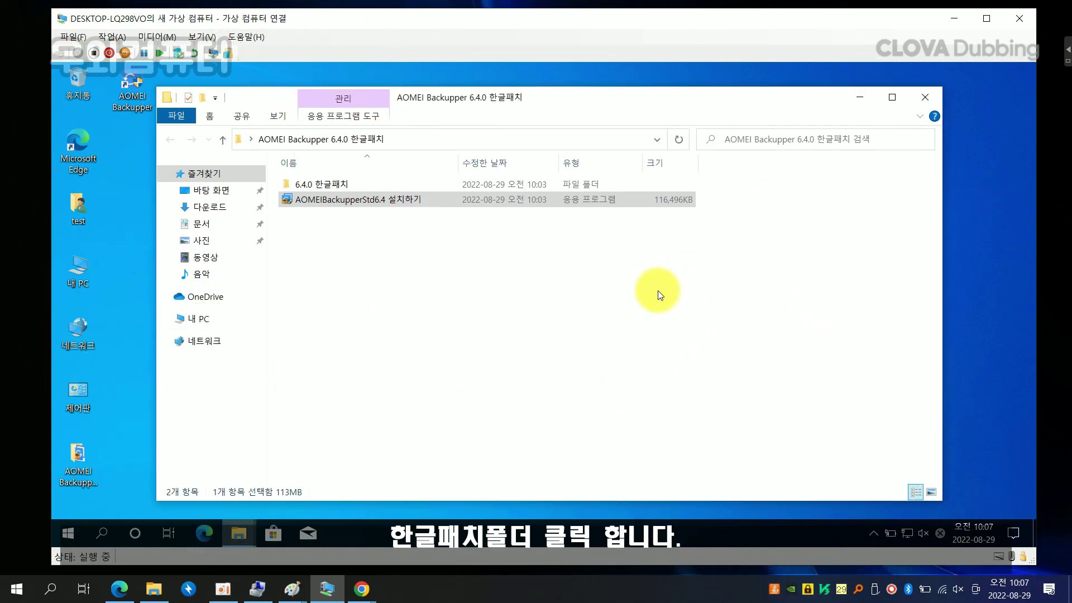
# - Open the 6.4.0 한글패치 folder and narrow its window to uncover the desktop beside the AOMEI Backupper shortcut
pyautogui.click(652, 292)
pyautogui.doubleClick(354, 185)
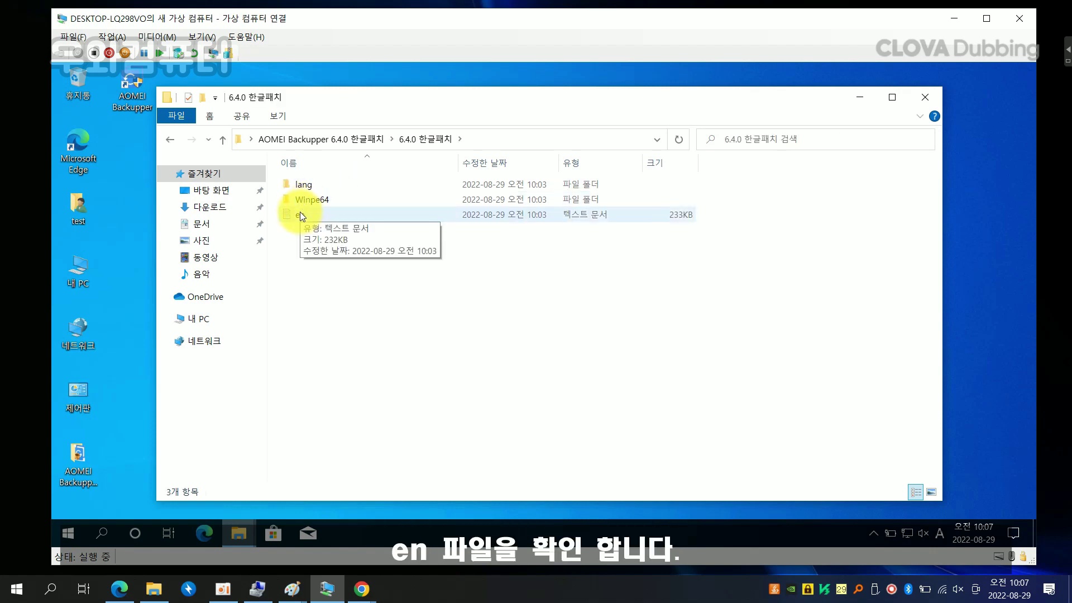
pyautogui.moveTo(158, 88); pyautogui.dragTo(366, 87)
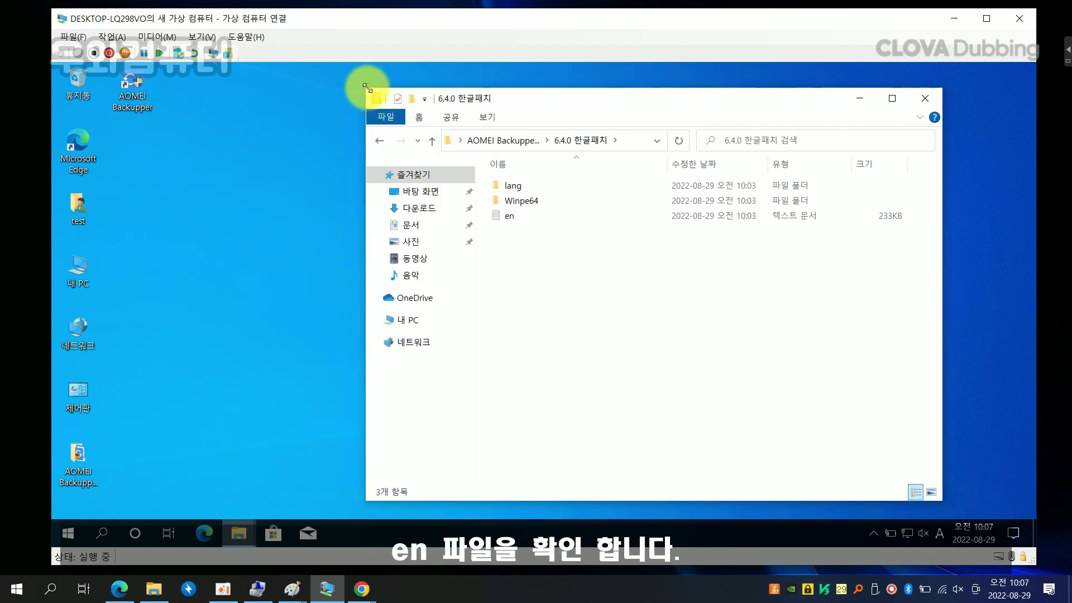
# - Open the AOMEI Backupper installation folder from the file location option in its desktop shortcut's properties
pyautogui.rightClick(132, 87)
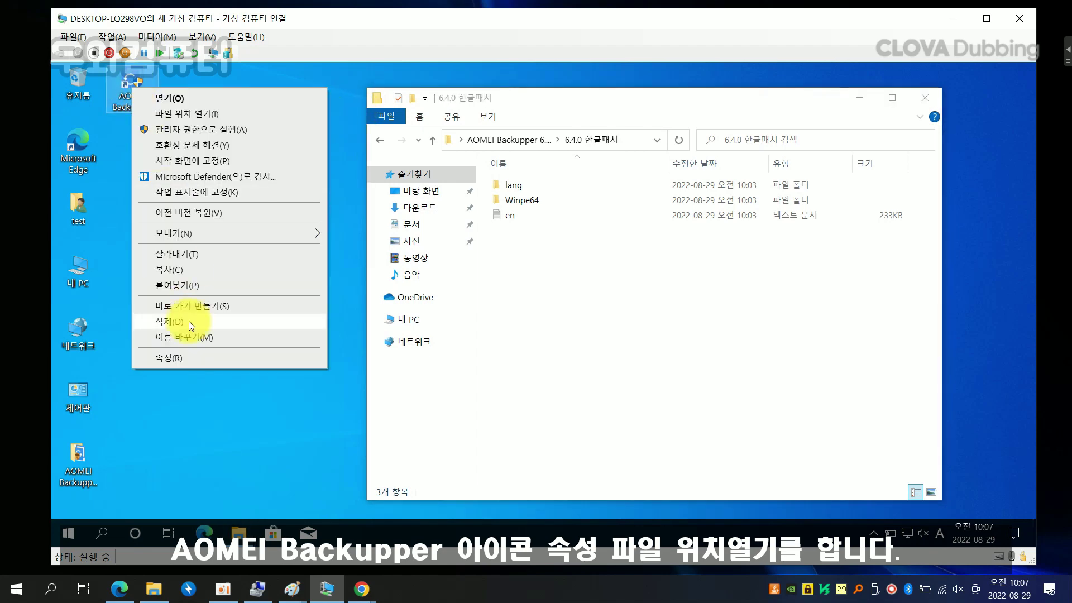
pyautogui.click(200, 360)
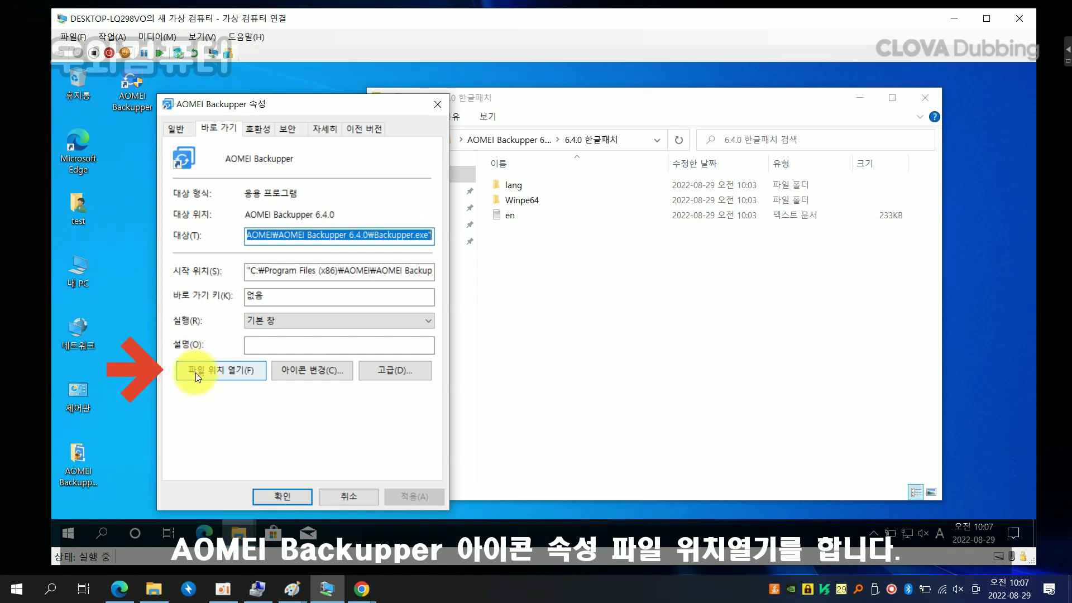
pyautogui.click(195, 372)
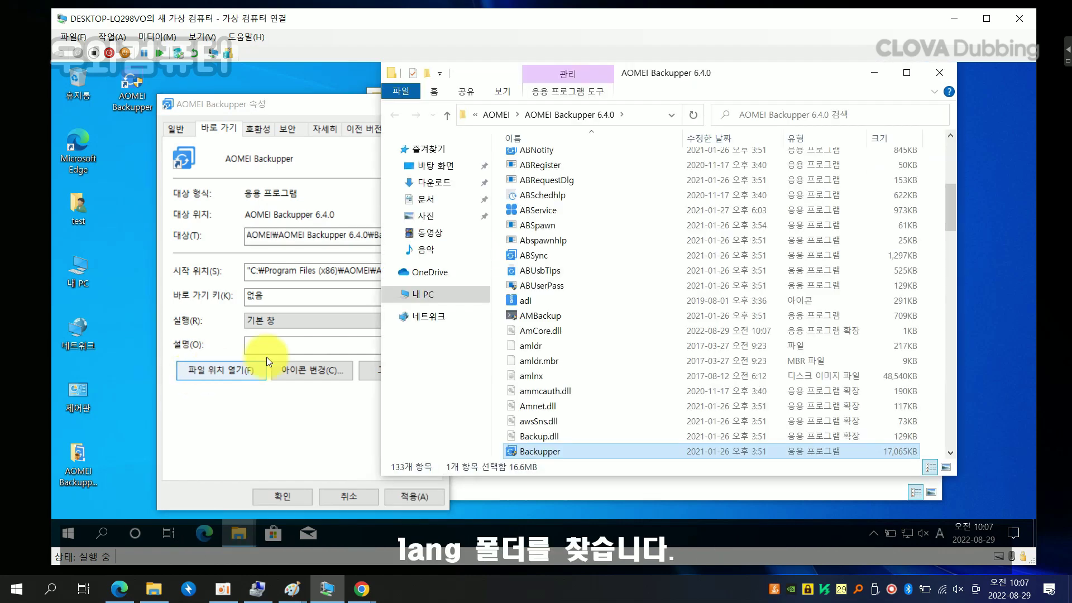
# - Narrow the installation folder window and arrange it side by side with the 6.4.0 한글패치 window, showing its lang folder
pyautogui.moveTo(739, 71); pyautogui.dragTo(495, 83)
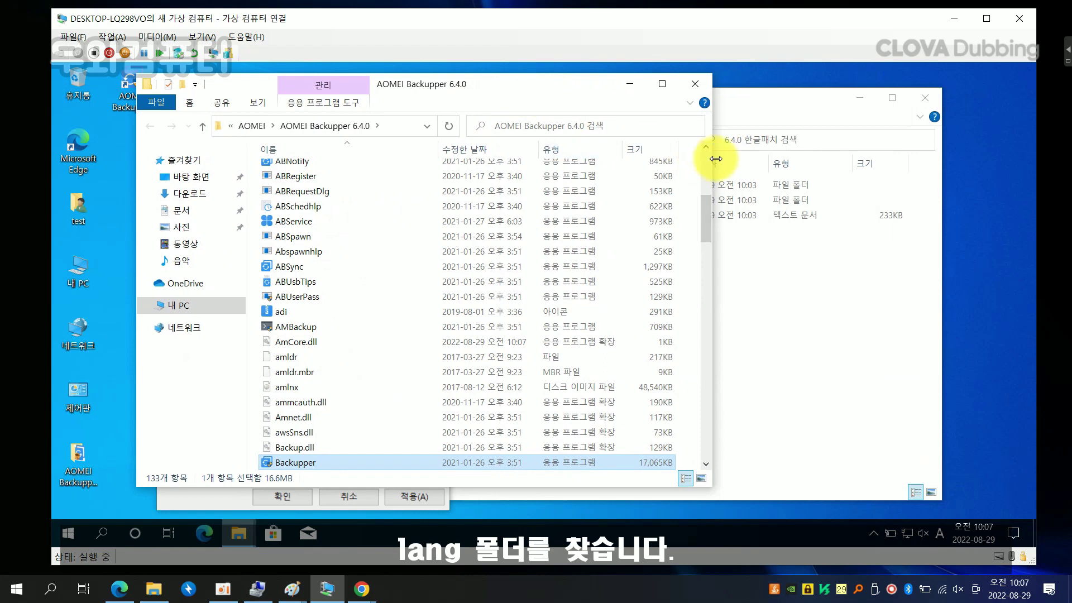
pyautogui.moveTo(711, 162); pyautogui.dragTo(443, 184)
pyautogui.scroll(6, 429, 251)
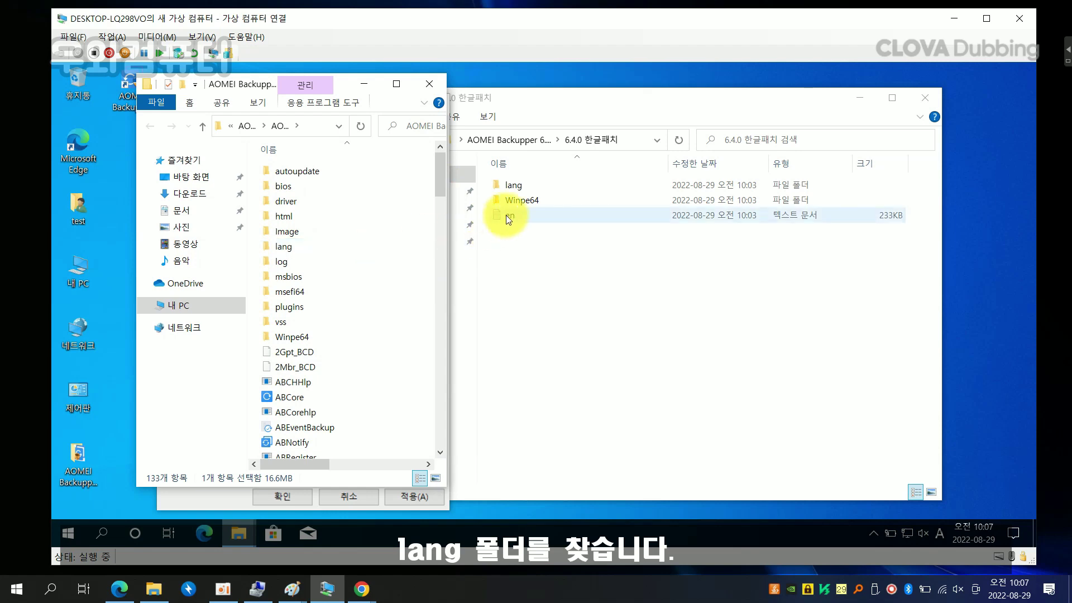
pyautogui.moveTo(606, 96); pyautogui.dragTo(747, 102)
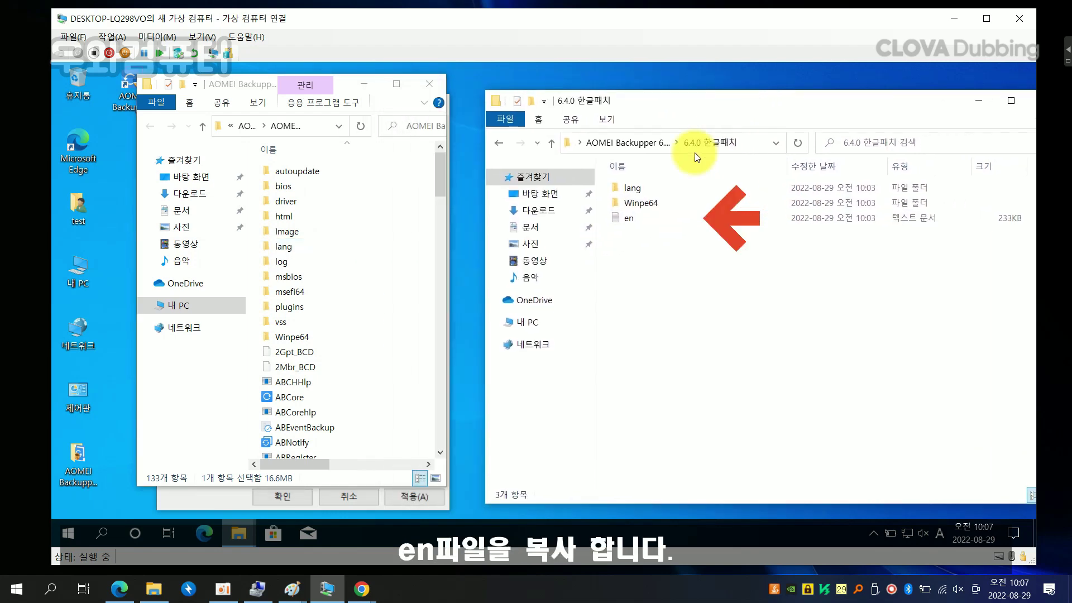
# - Copy the en file from 6.4.0 한글패치 into the installation's lang folder, overwriting the existing file with administrator permission
pyautogui.rightClick(631, 220)
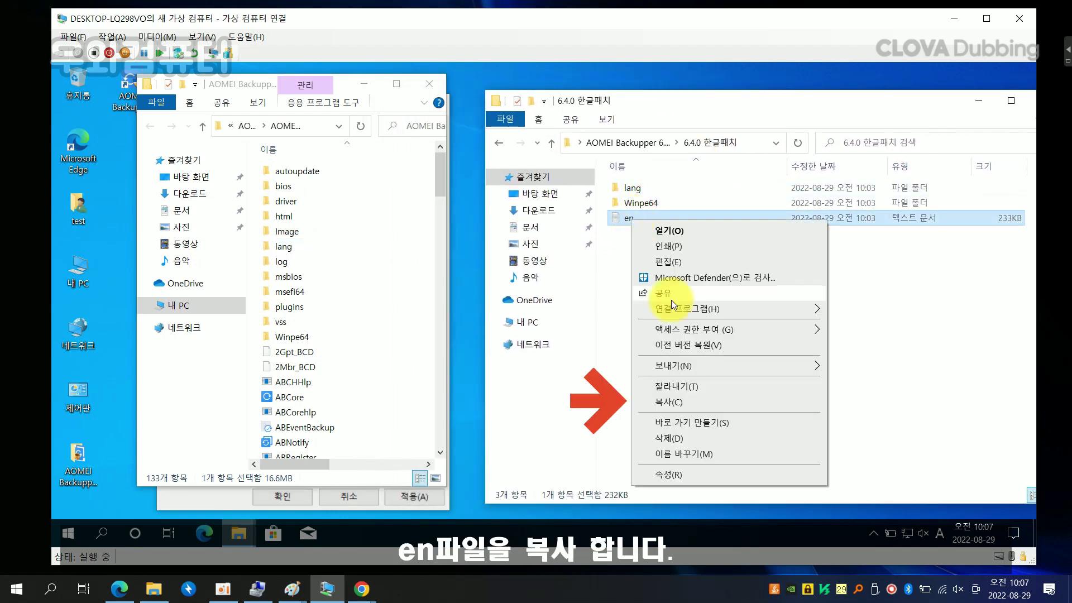
pyautogui.click(684, 403)
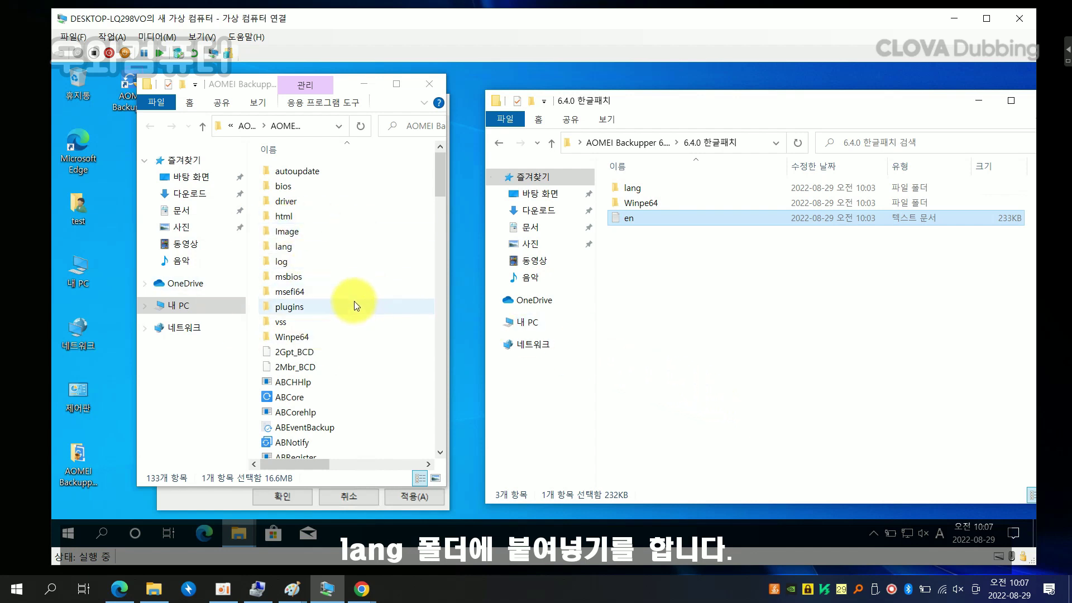
pyautogui.doubleClick(292, 246)
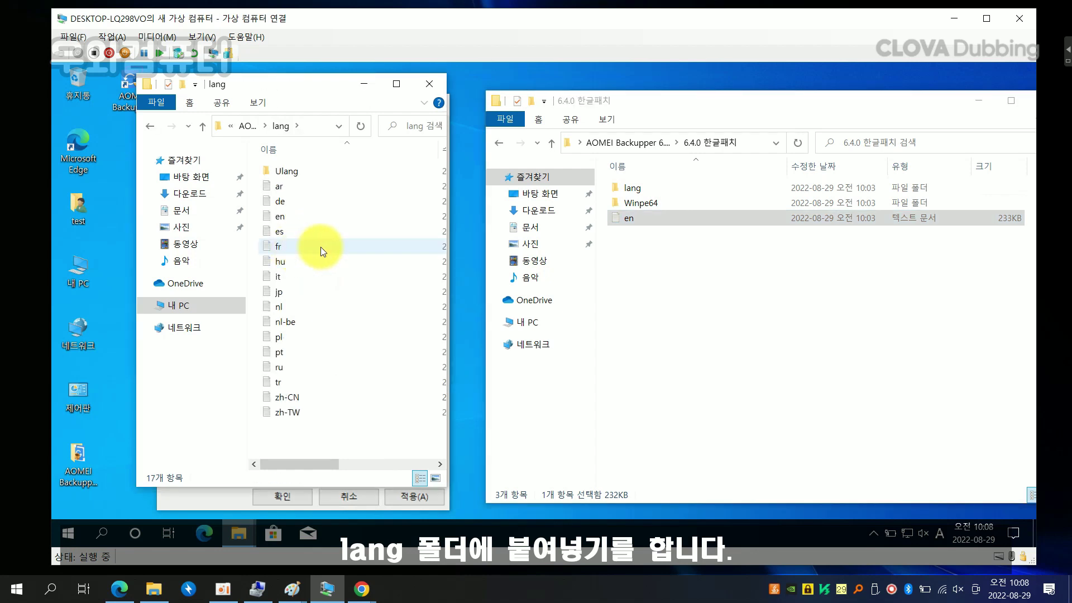
pyautogui.rightClick(333, 245)
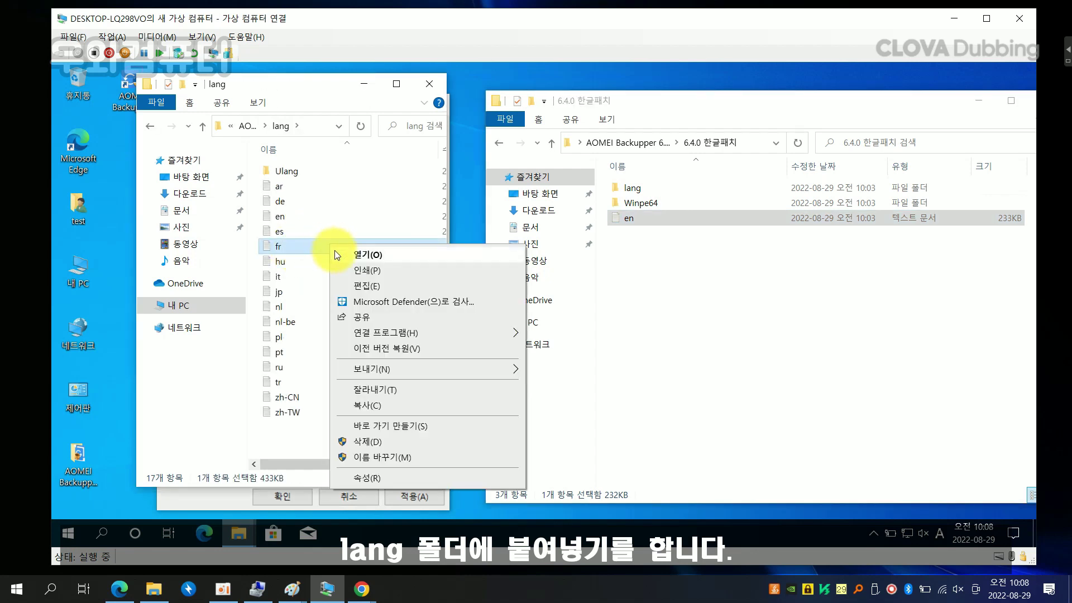
pyautogui.rightClick(389, 222)
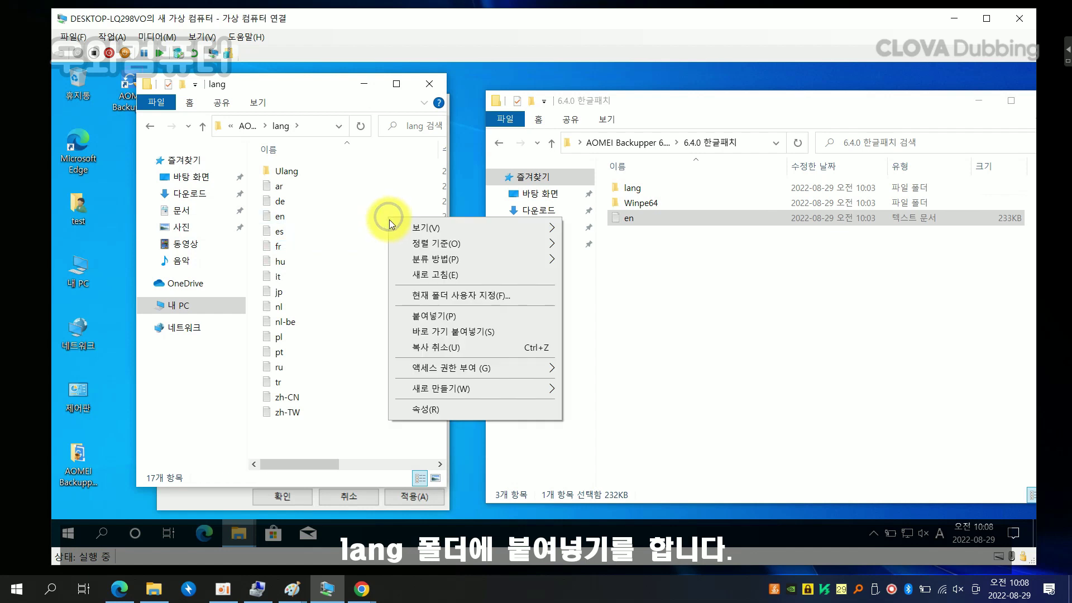
pyautogui.click(441, 316)
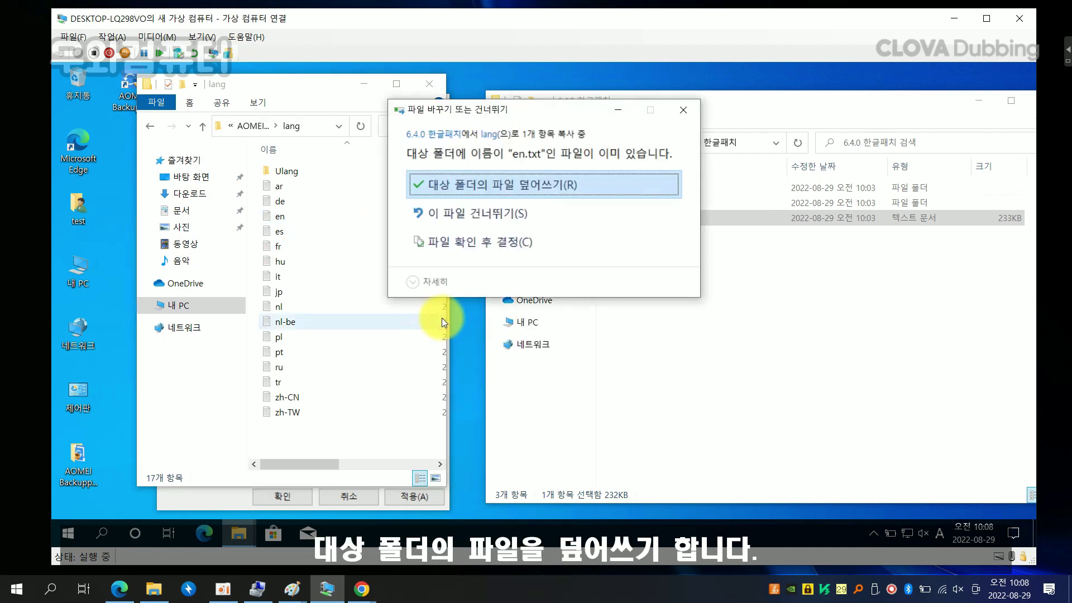
pyautogui.click(529, 186)
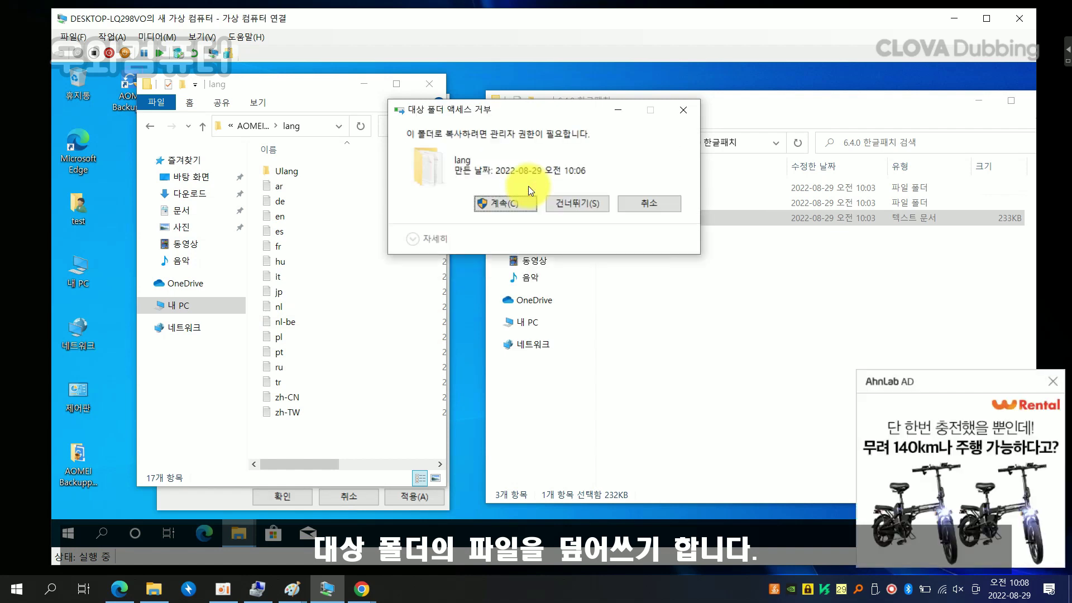
pyautogui.click(500, 203)
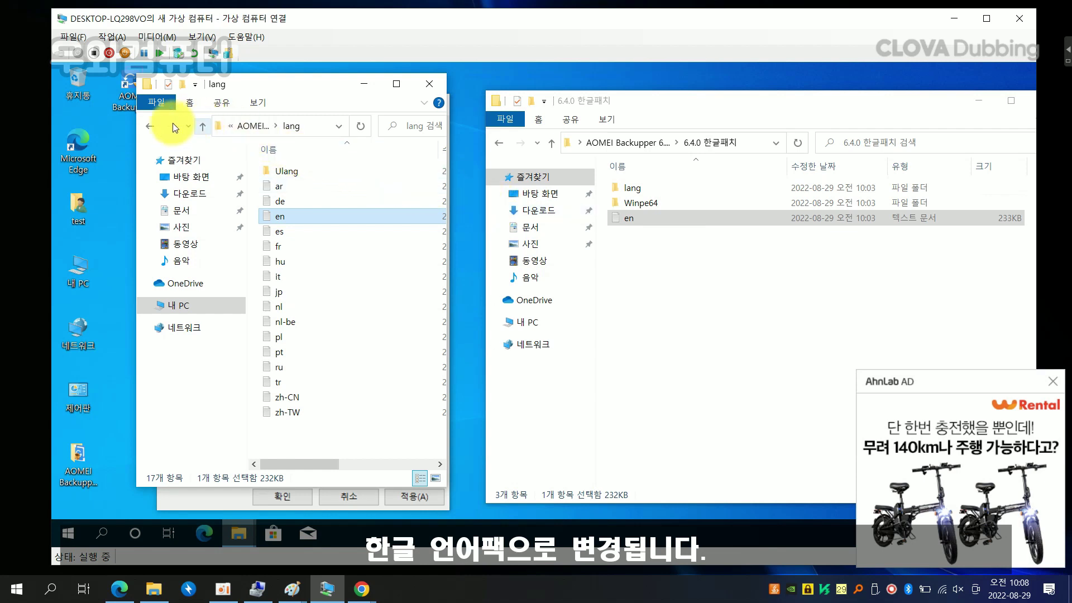
# - Paste the copied en file into the lang folder inside Winpe64, replacing the existing file with administrator permission
pyautogui.click(148, 124)
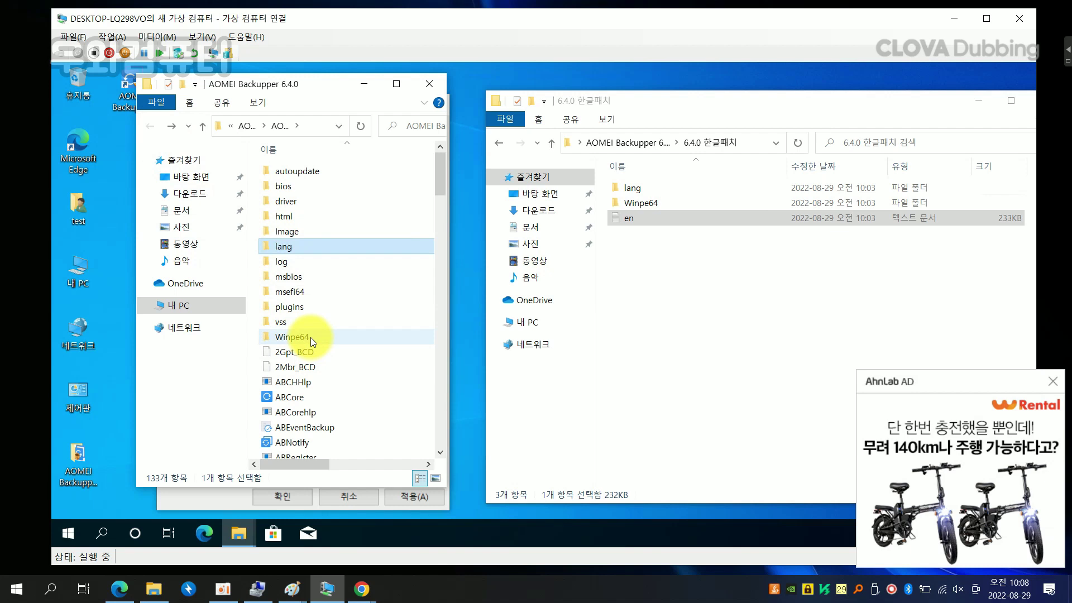
pyautogui.doubleClick(310, 338)
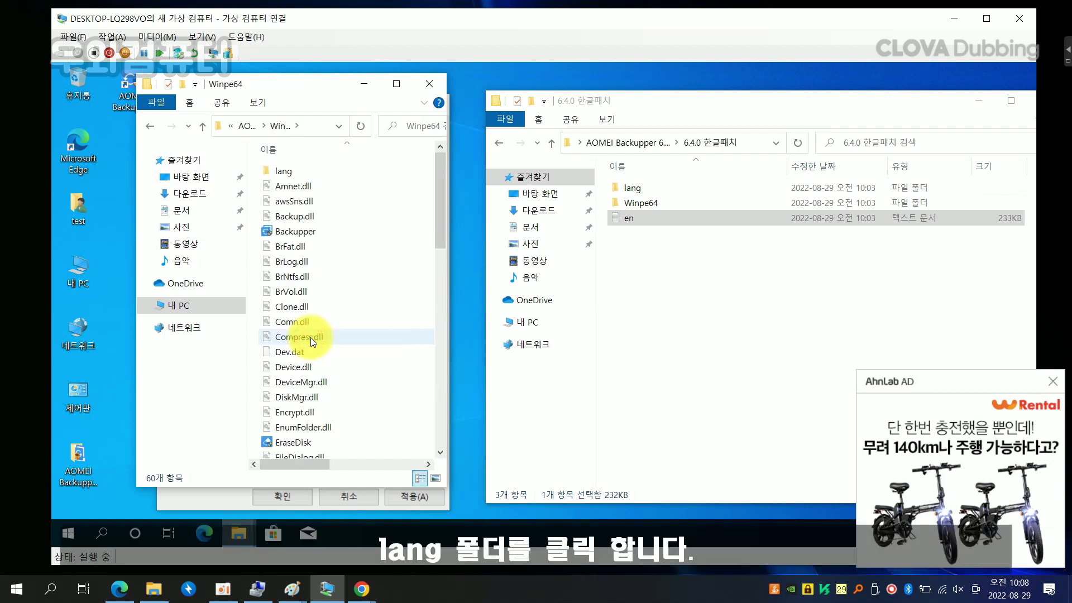
pyautogui.doubleClick(304, 172)
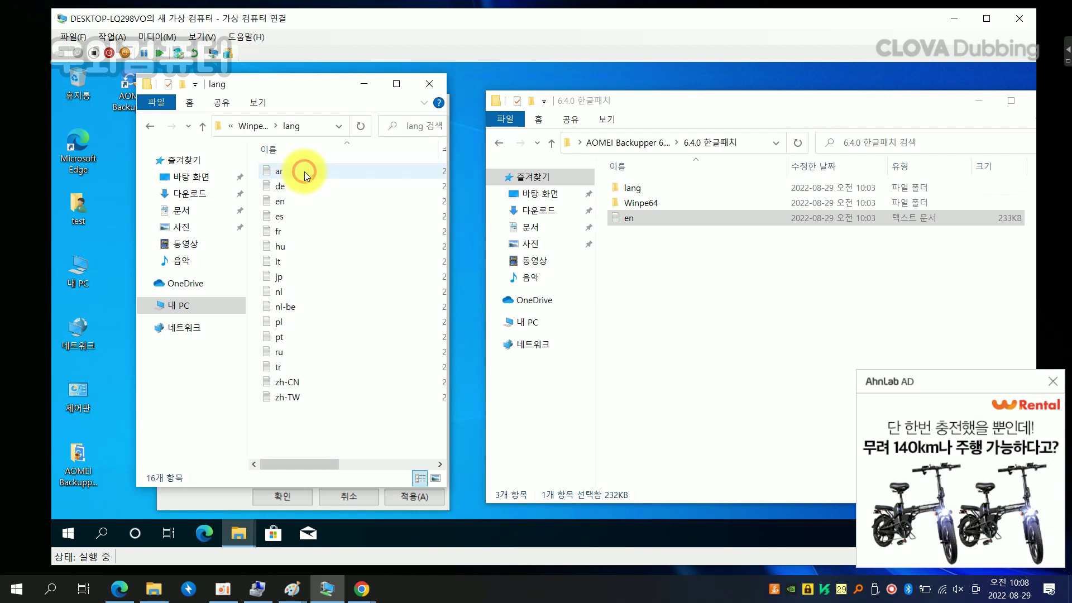
pyautogui.rightClick(342, 197)
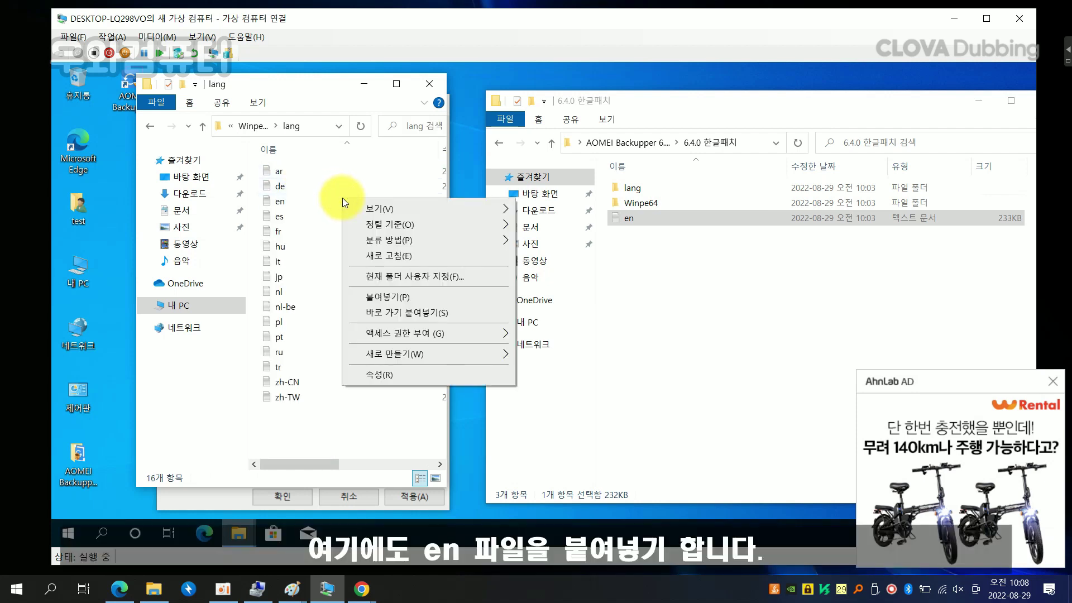
pyautogui.click(417, 297)
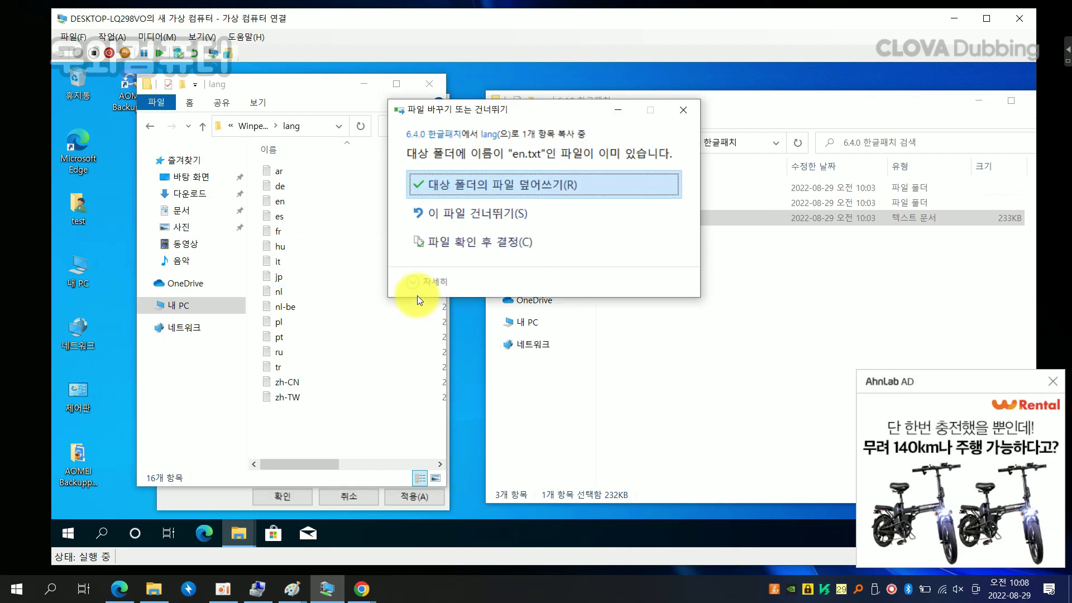
pyautogui.click(550, 186)
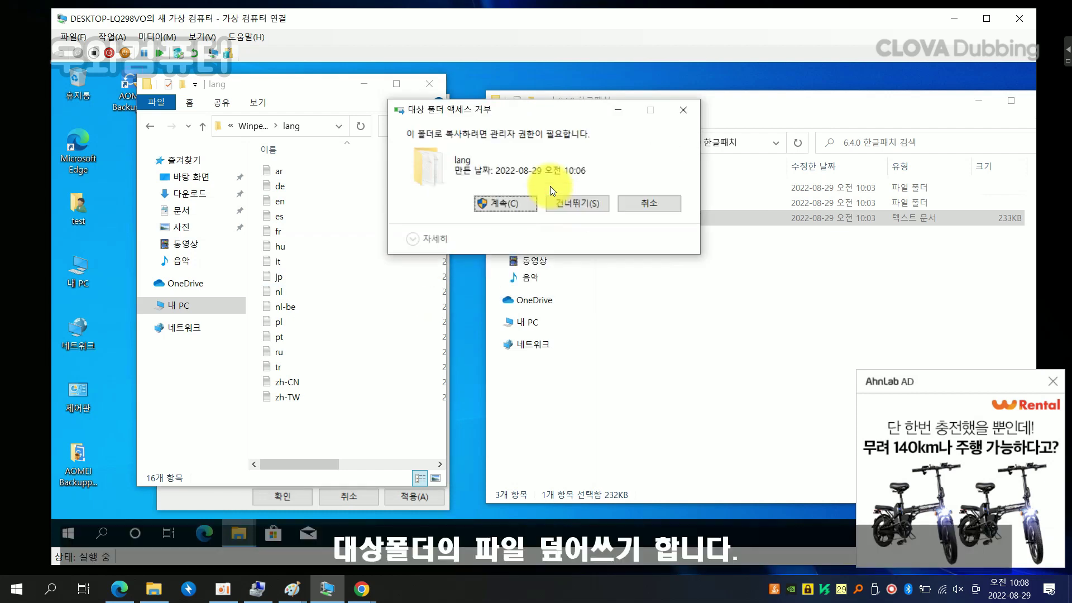
pyautogui.click(511, 205)
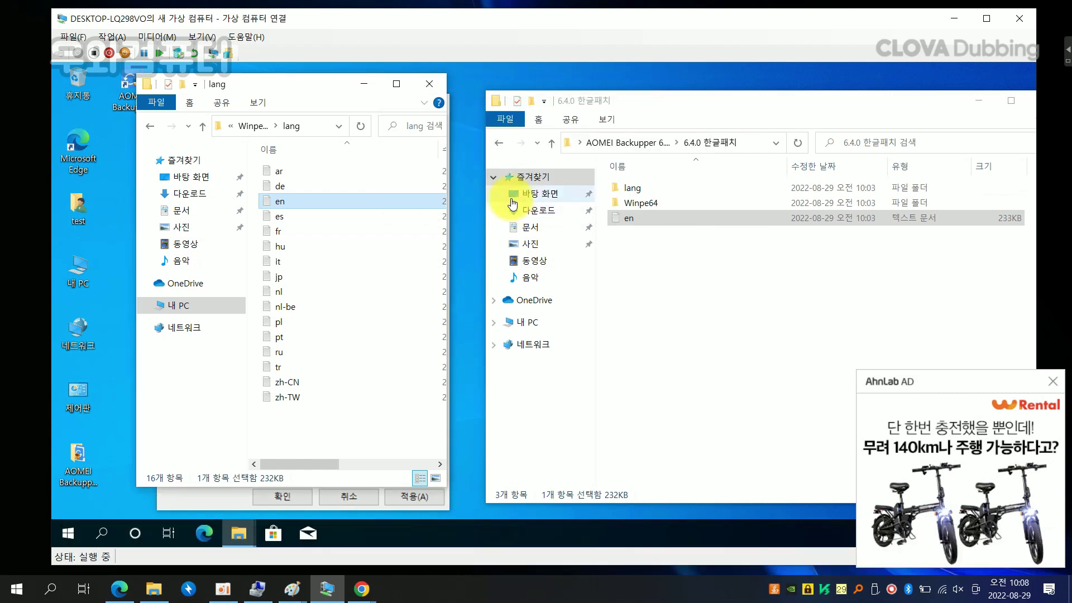
# - Close both folder windows and the shortcut's properties dialog, and dismiss the AhnLab advertisement
pyautogui.moveTo(674, 102); pyautogui.dragTo(544, 129)
pyautogui.click(913, 131)
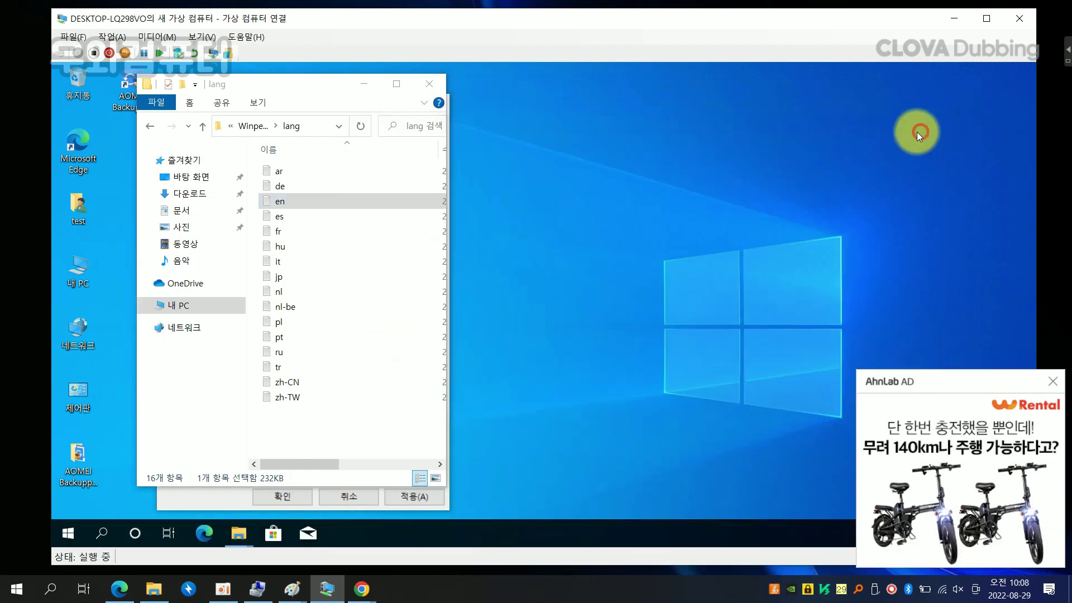
pyautogui.click(437, 89)
pyautogui.click(443, 100)
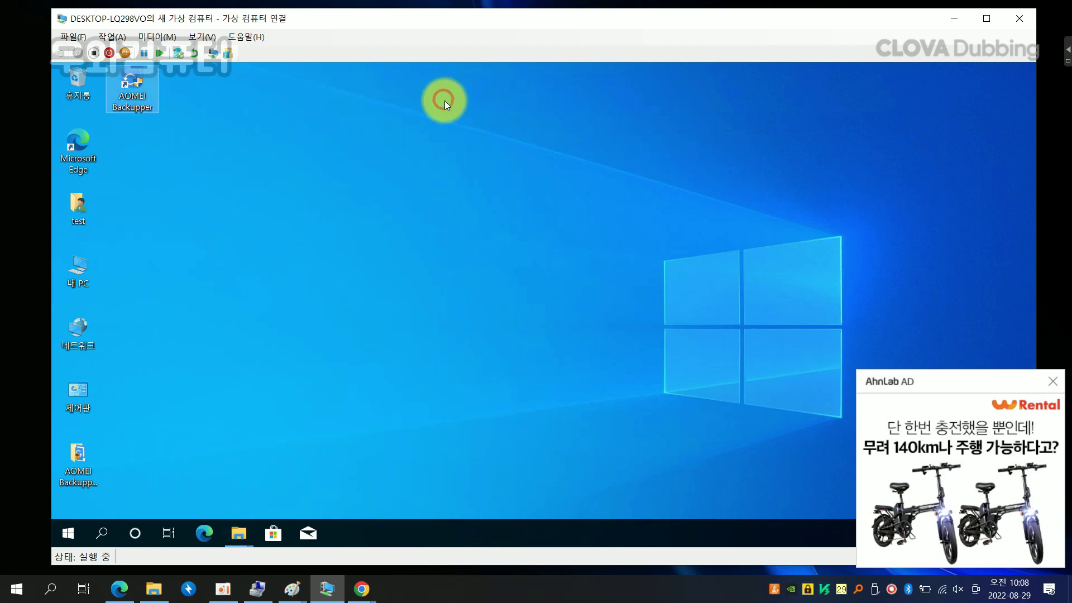
pyautogui.click(1052, 382)
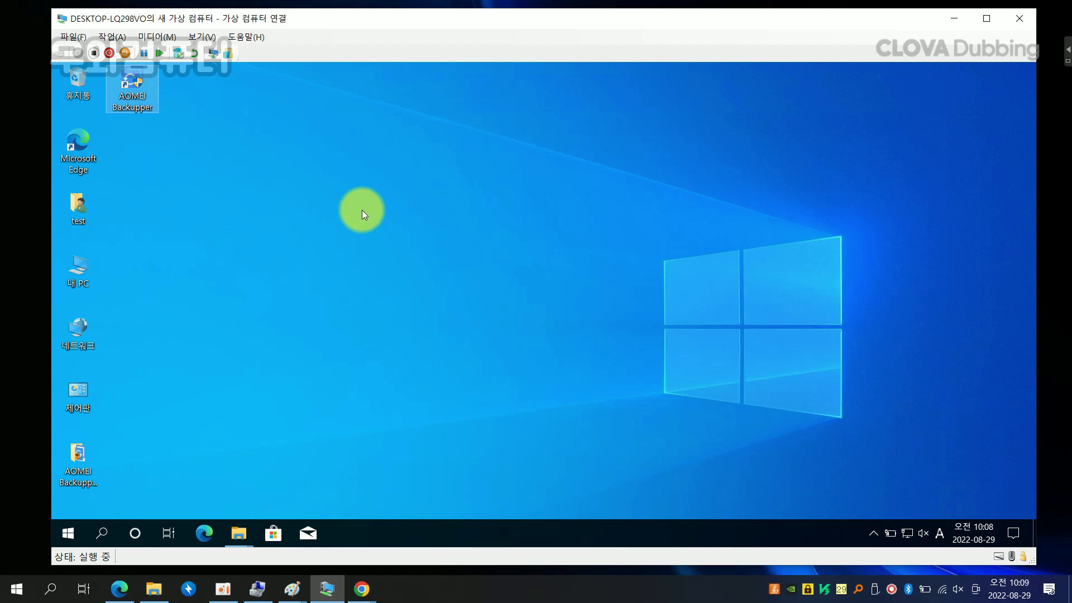
# - Run AOMEI Backupper from the desktop with administrator rights and allow it to make changes to the device
pyautogui.rightClick(145, 95)
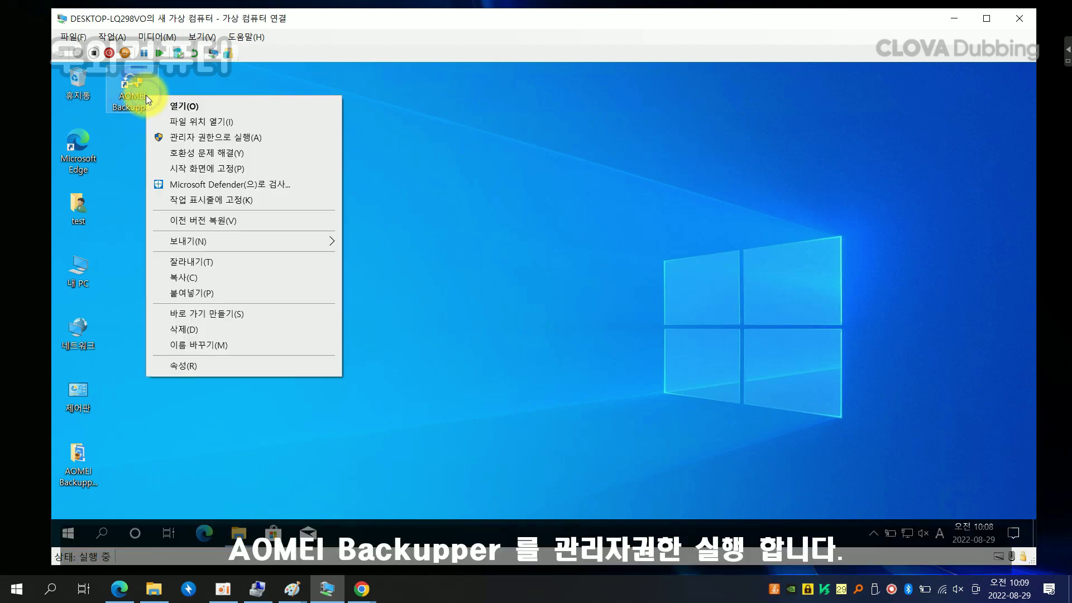
pyautogui.click(184, 139)
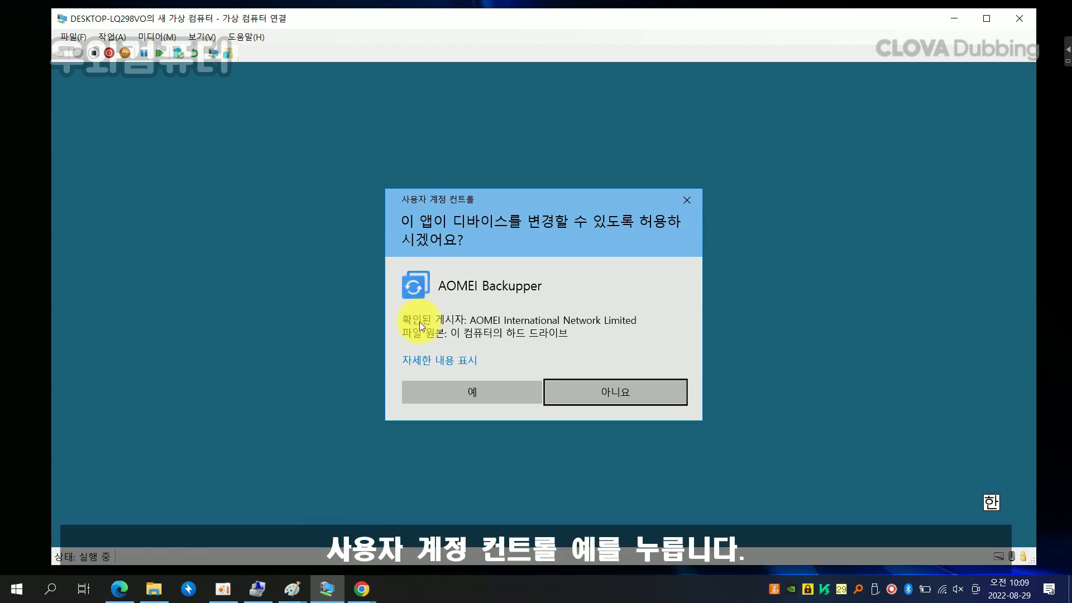
pyautogui.click(452, 393)
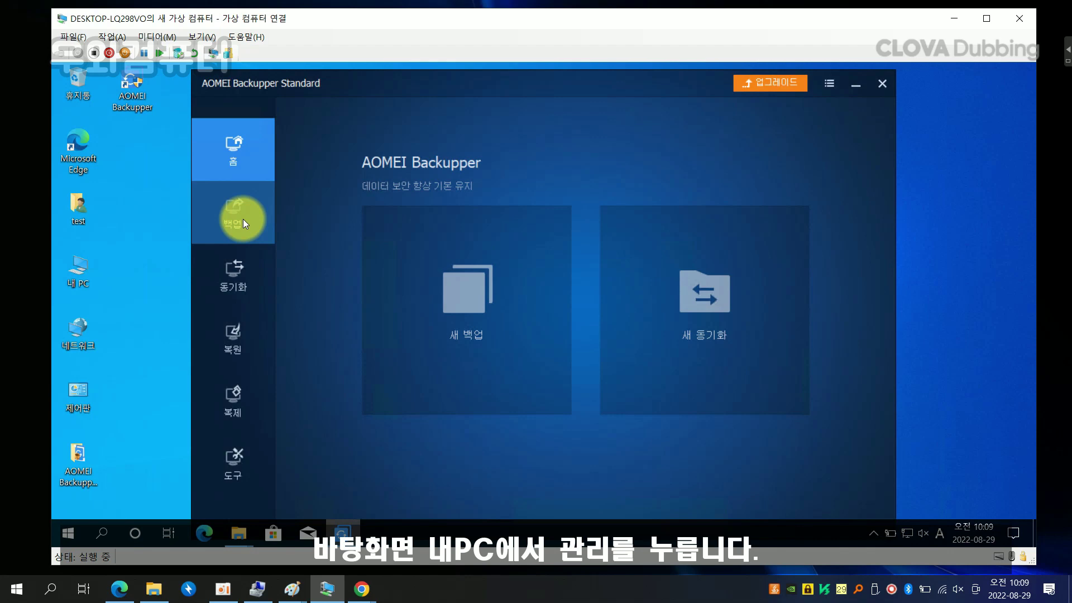
# - Open Computer Management (컴퓨터 관리) for 내 PC and show Disk Management (디스크 관리)
pyautogui.rightClick(69, 271)
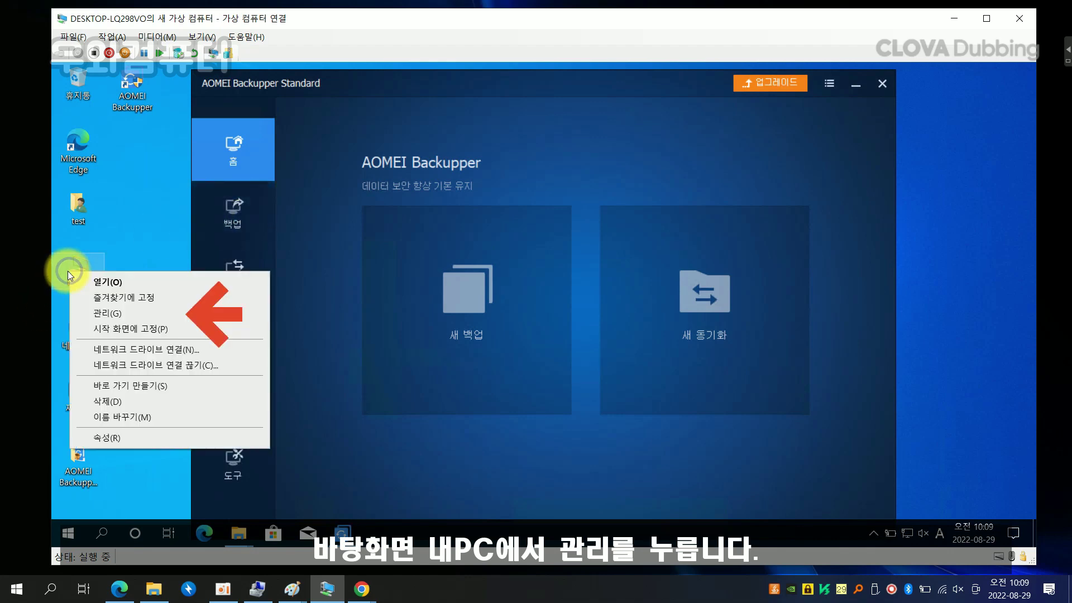
pyautogui.click(100, 313)
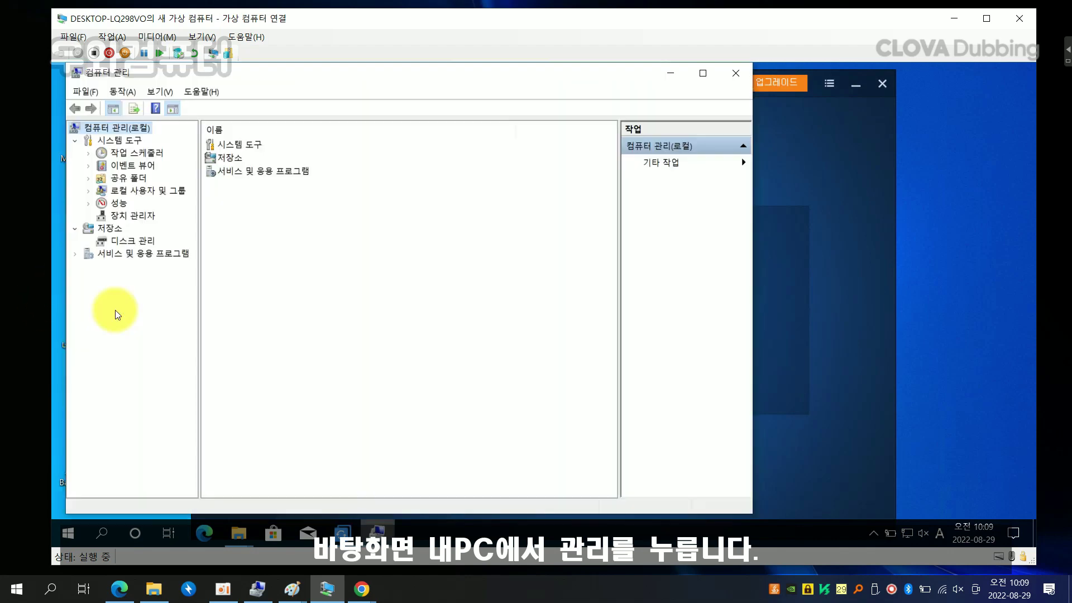
pyautogui.click(143, 246)
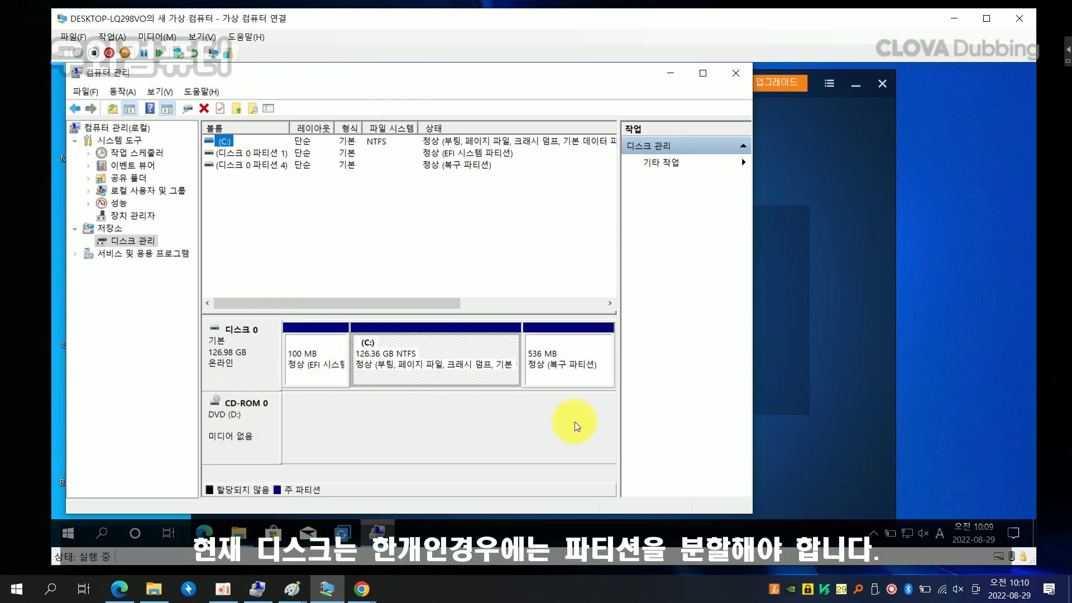
# - Shrink the C: volume on Disk 0 by 50000 MB
pyautogui.rightClick(446, 369)
pyautogui.click(519, 276)
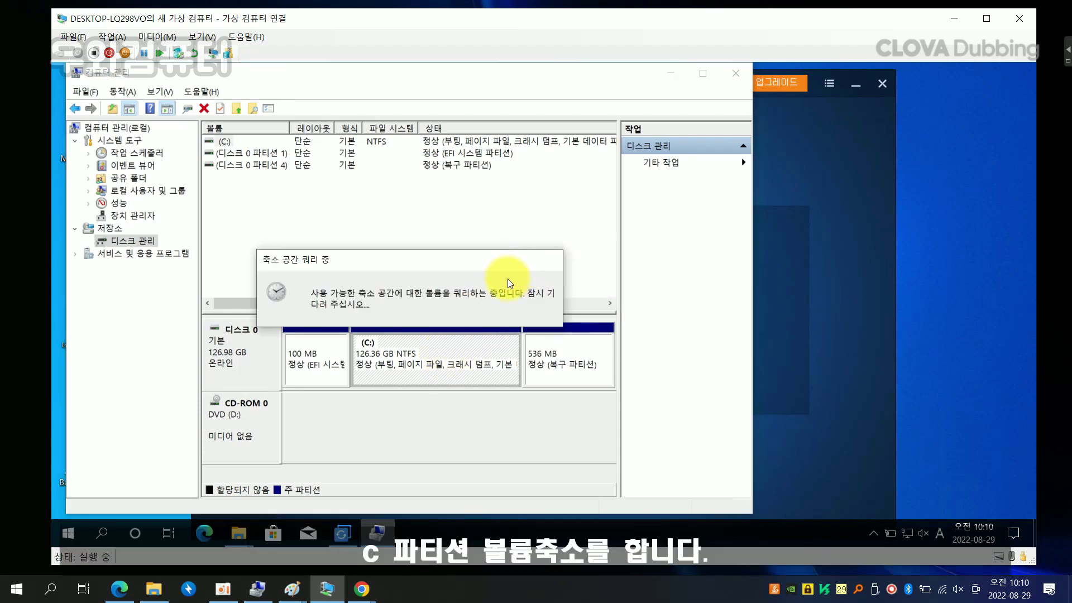
pyautogui.moveTo(502, 169); pyautogui.dragTo(650, 71)
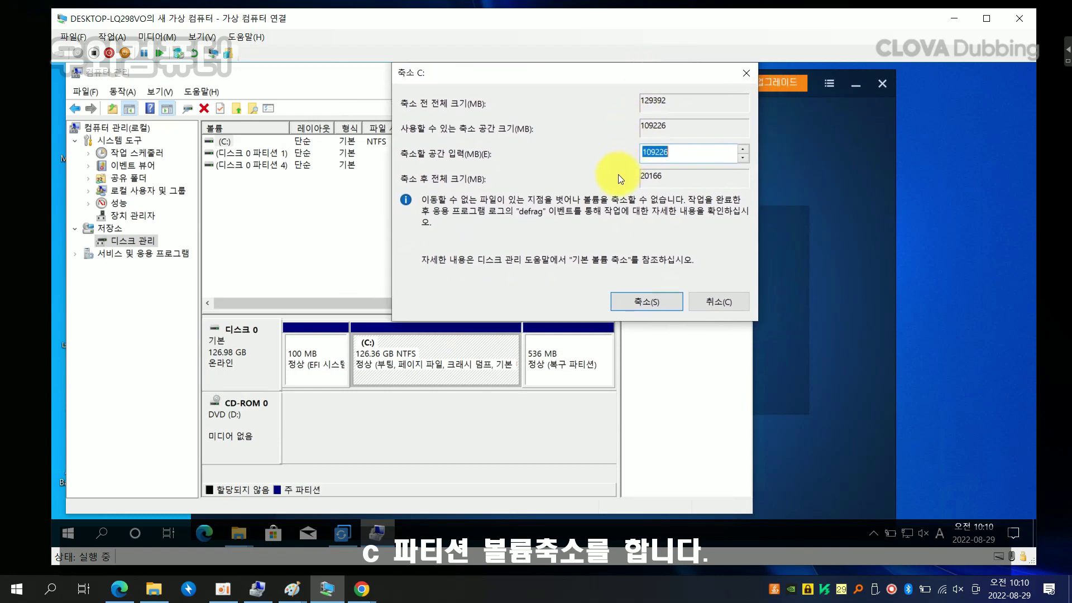
pyautogui.moveTo(643, 151); pyautogui.dragTo(629, 150)
pyautogui.write('8')
pyautogui.press('BackSpace')
pyautogui.hotkey('shift', 'Right')
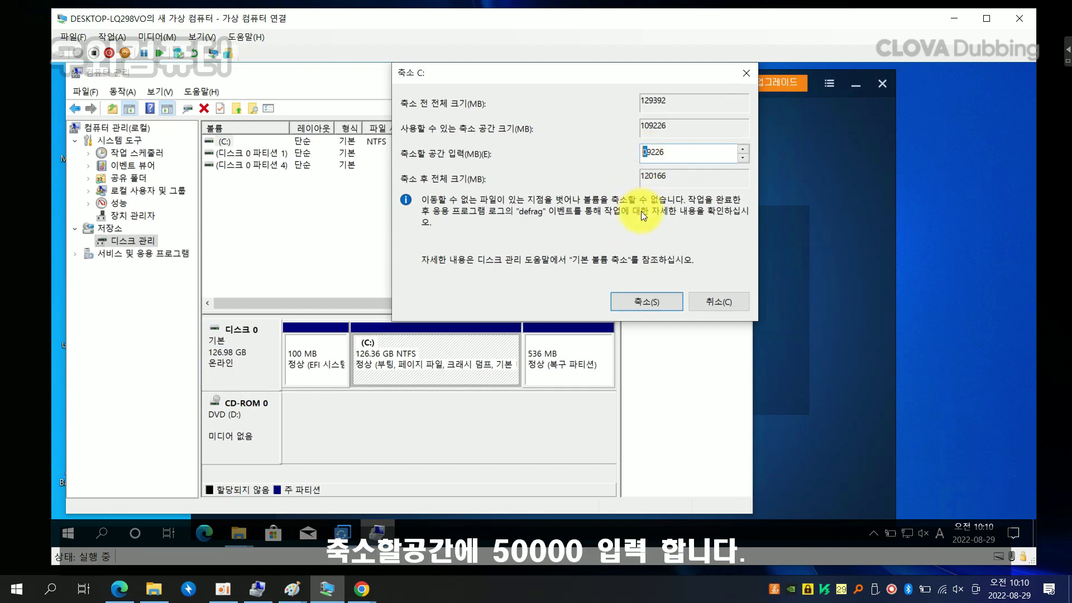
pyautogui.write('5')
pyautogui.moveTo(667, 152); pyautogui.dragTo(648, 151)
pyautogui.write('0000')
pyautogui.click(656, 302)
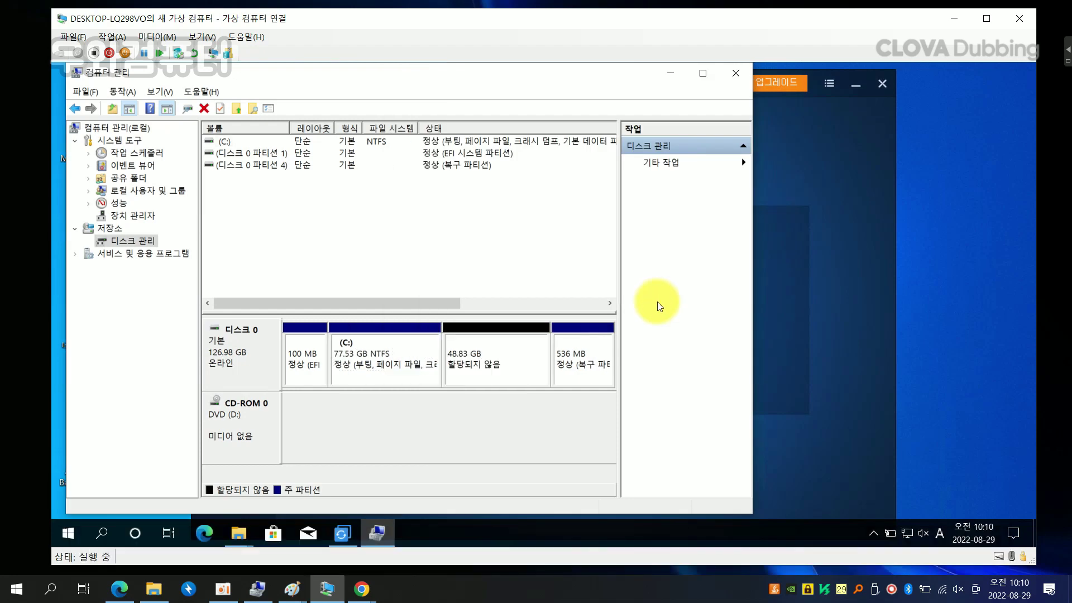
# - Create a 49999 MB simple volume in the unallocated space with drive letter E:, quick-formatted as NTFS and labelled 새 볼륨
pyautogui.rightClick(501, 354)
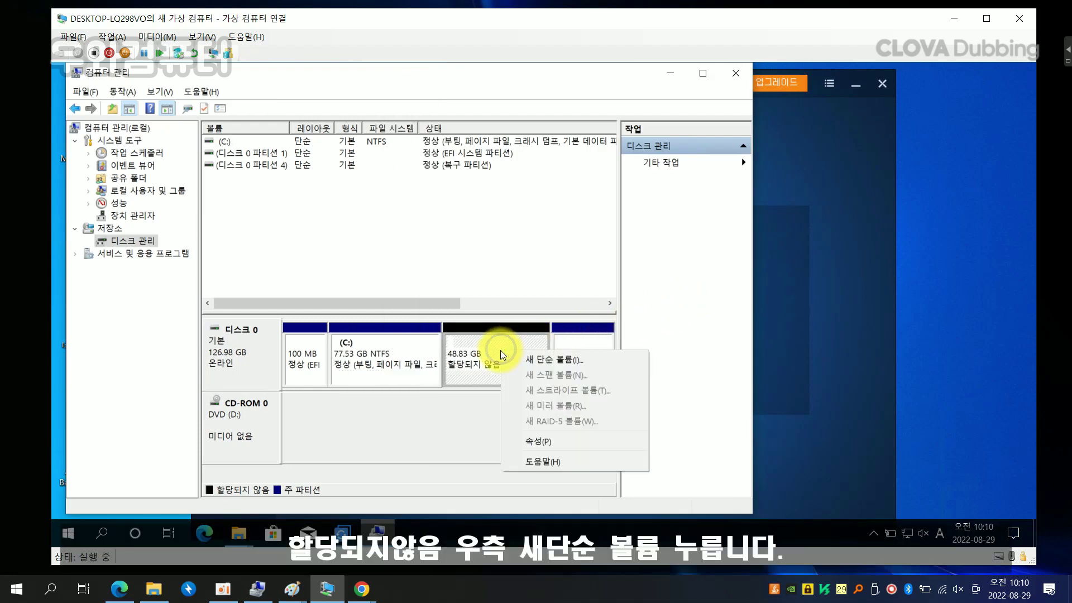
pyautogui.click(551, 360)
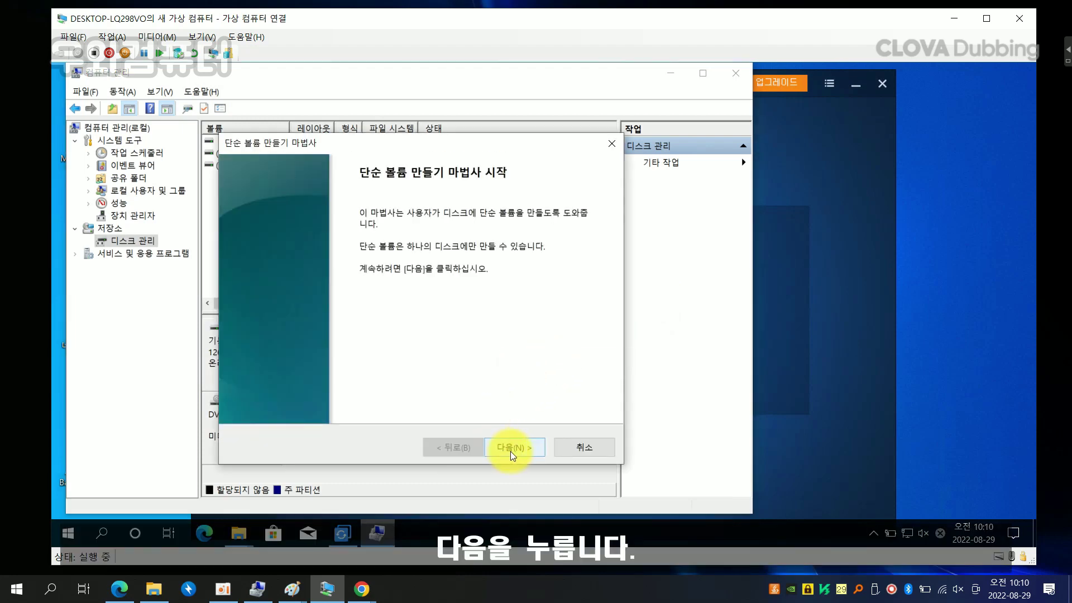
pyautogui.click(511, 448)
pyautogui.click(513, 455)
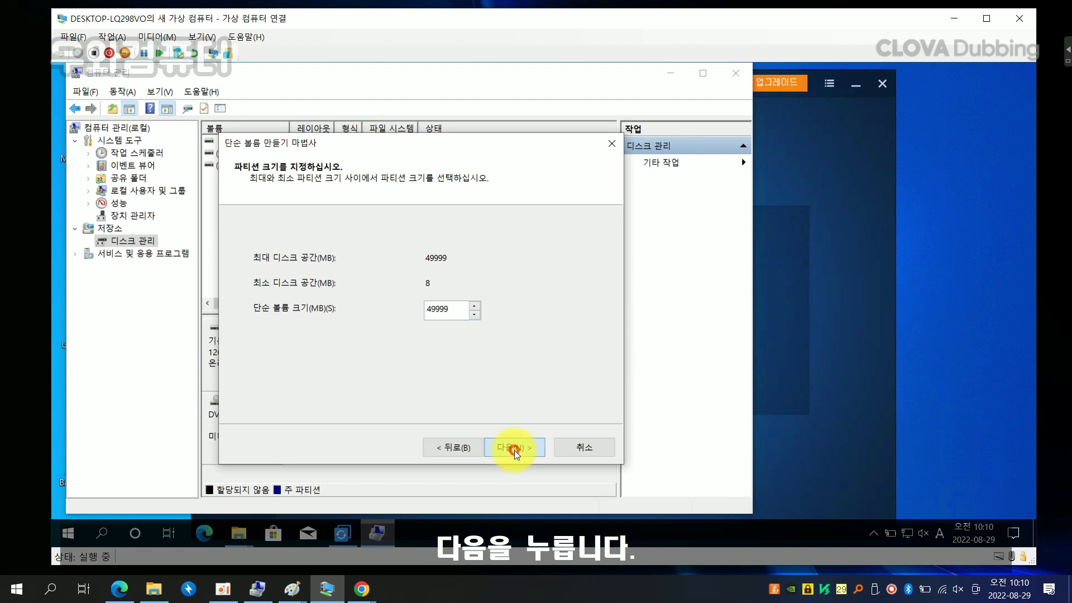
pyautogui.click(514, 455)
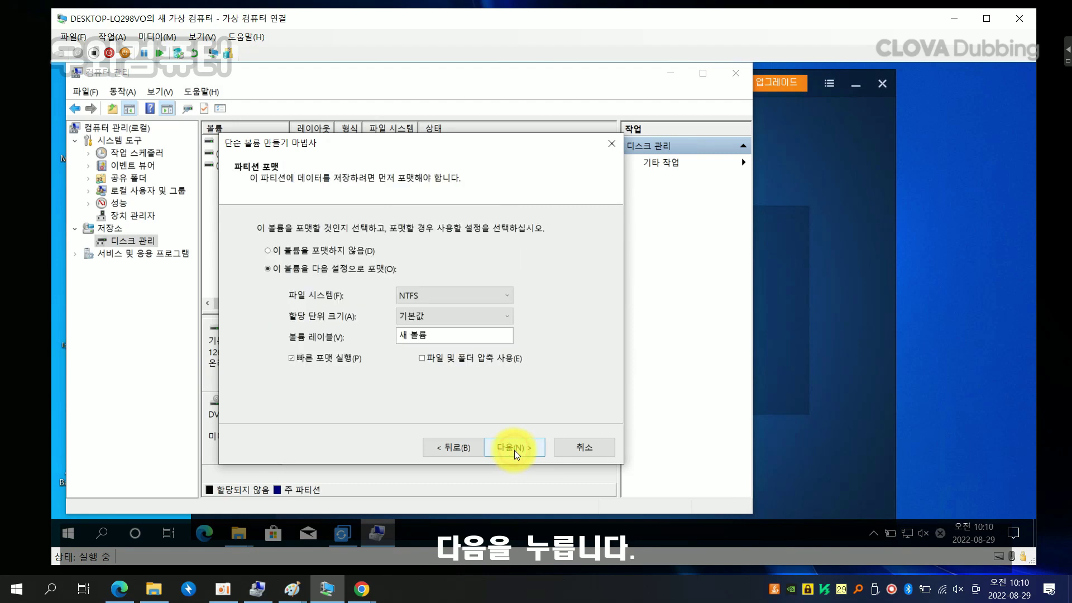
pyautogui.click(514, 455)
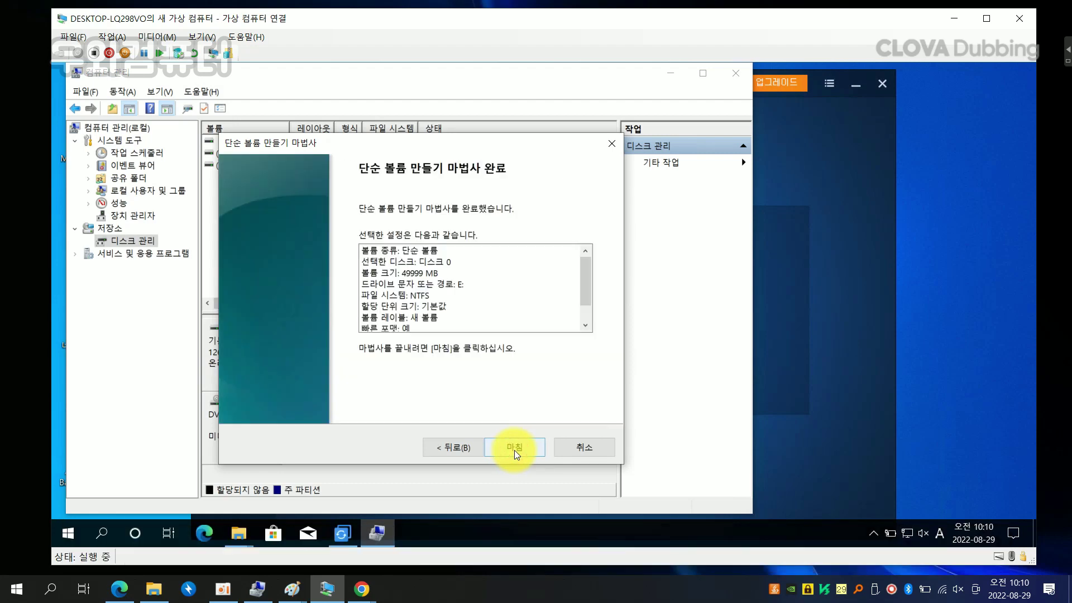
pyautogui.click(515, 449)
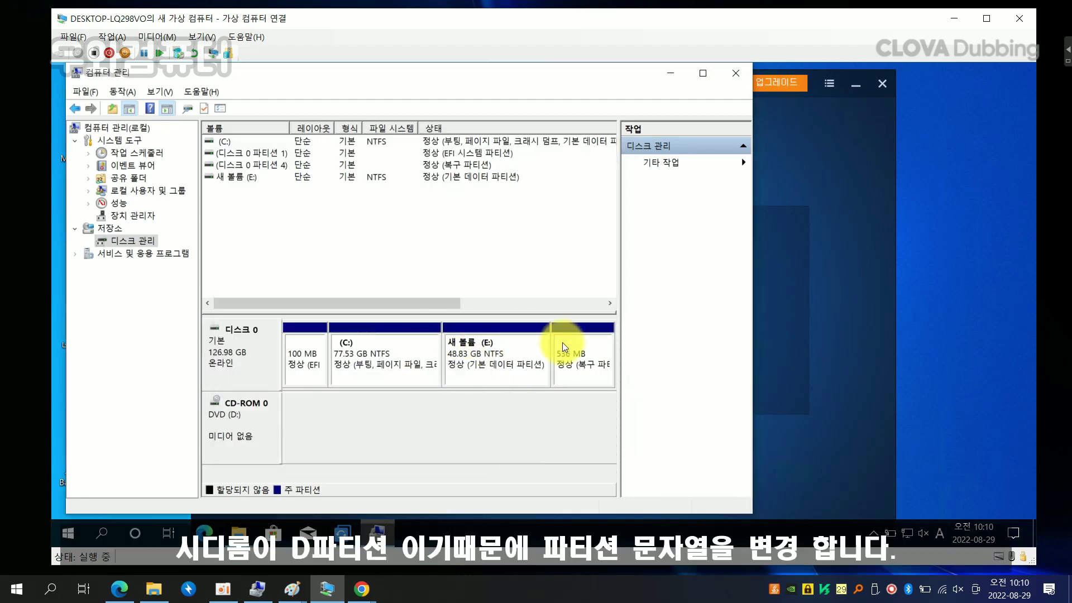
pyautogui.click(480, 374)
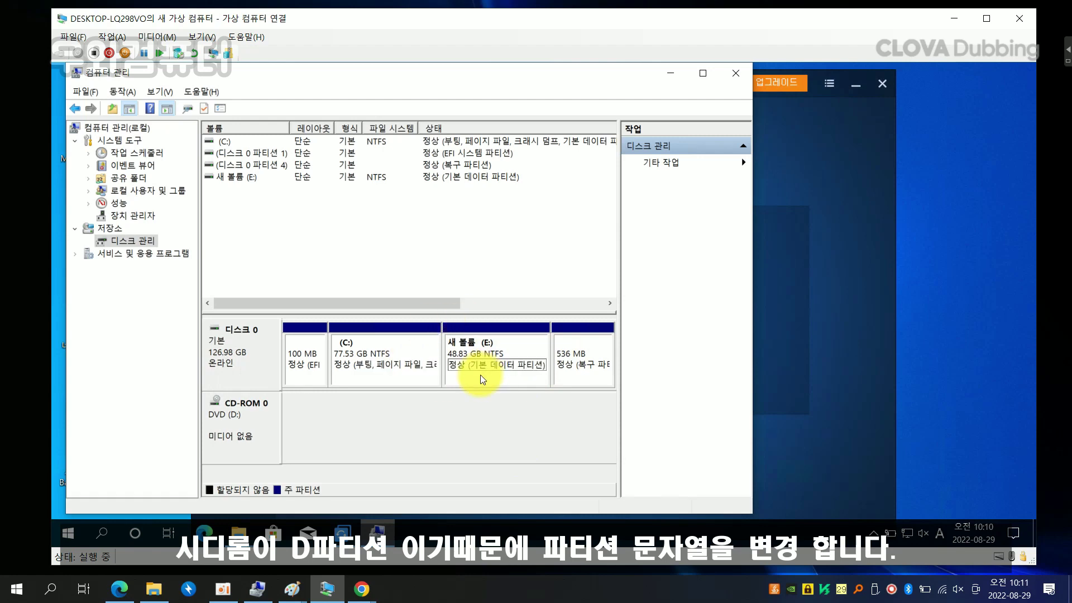
pyautogui.rightClick(480, 380)
pyautogui.click(417, 416)
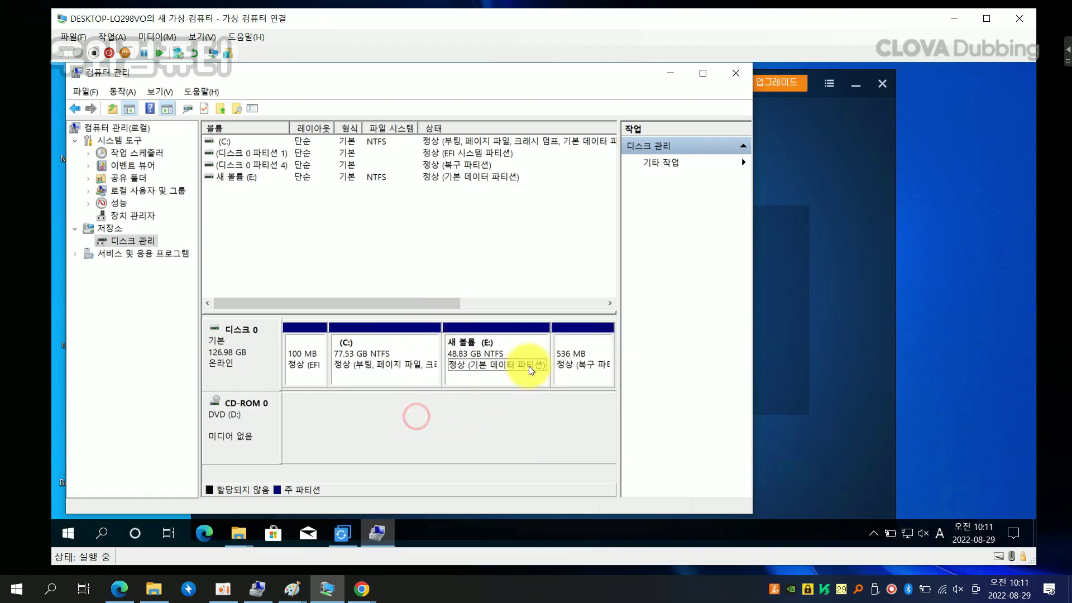
# - Change the drive letter of CD-ROM 0 to F and accept the drive letter change
pyautogui.rightClick(252, 430)
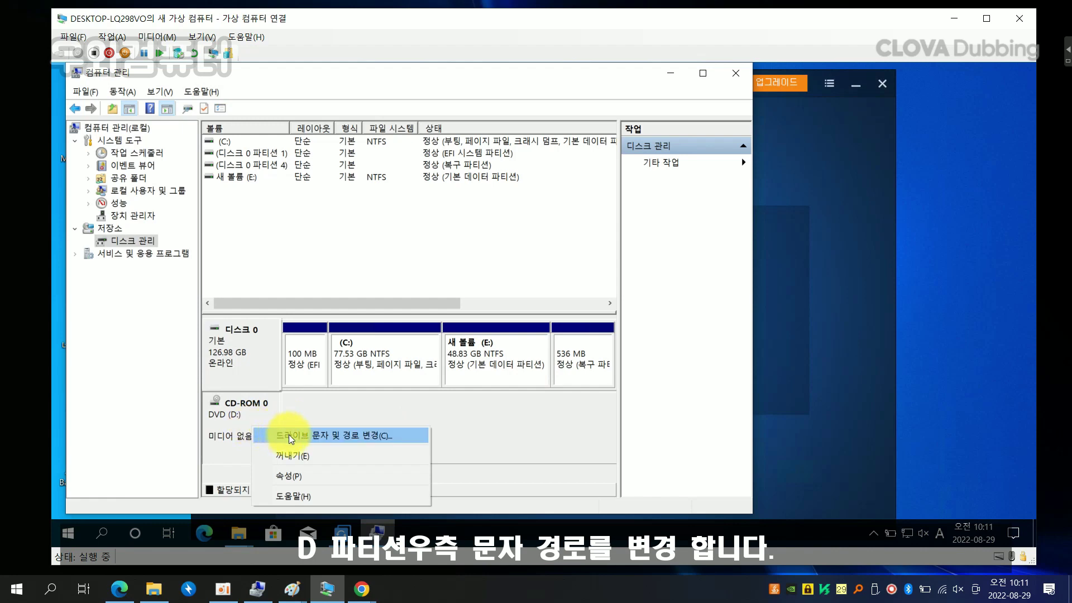
pyautogui.click(289, 436)
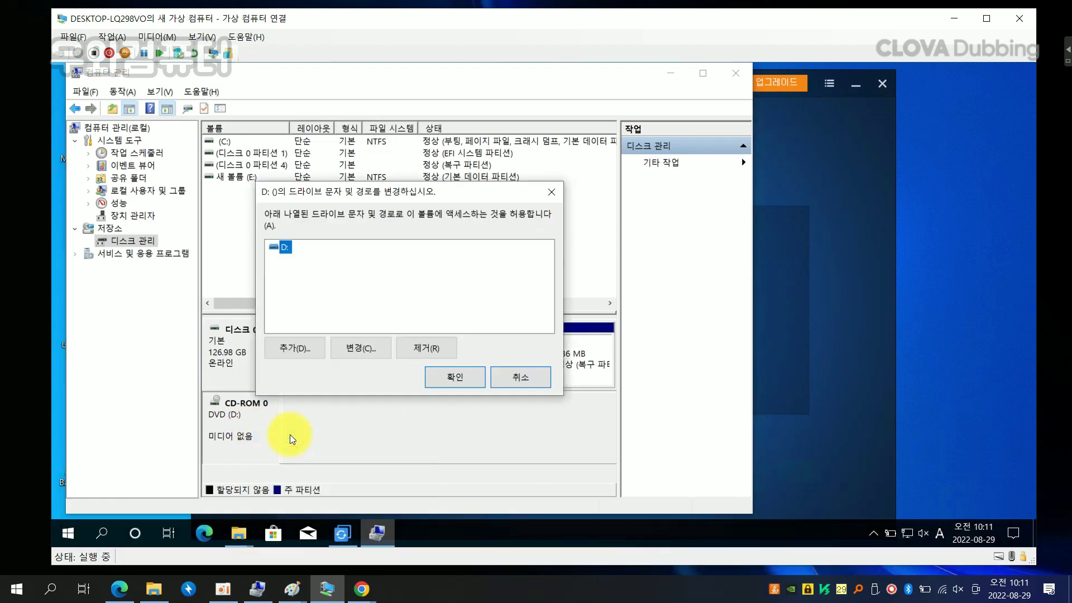
pyautogui.click(362, 352)
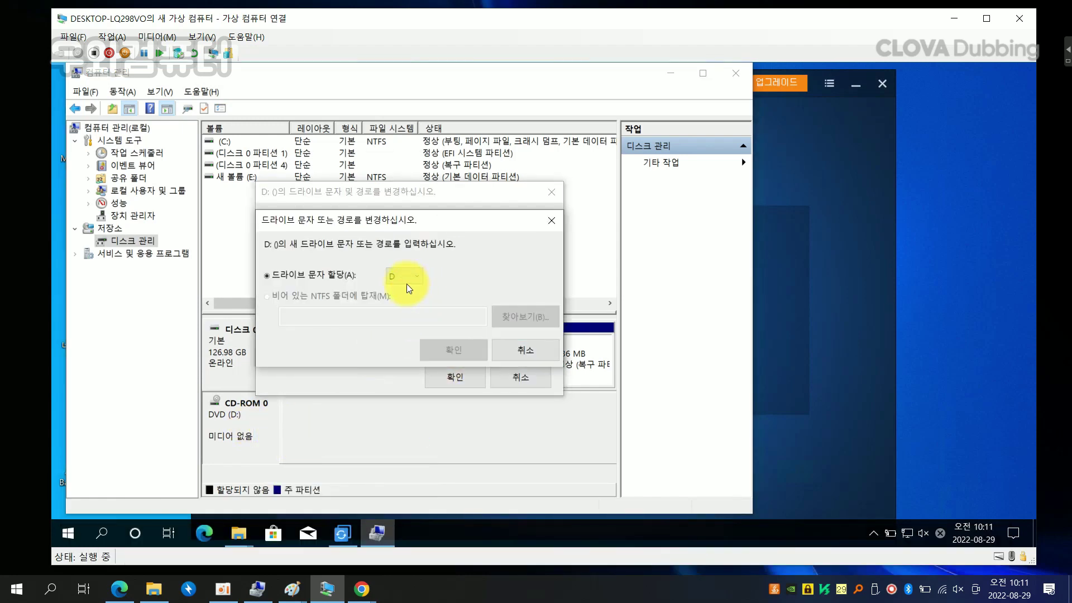
pyautogui.click(407, 283)
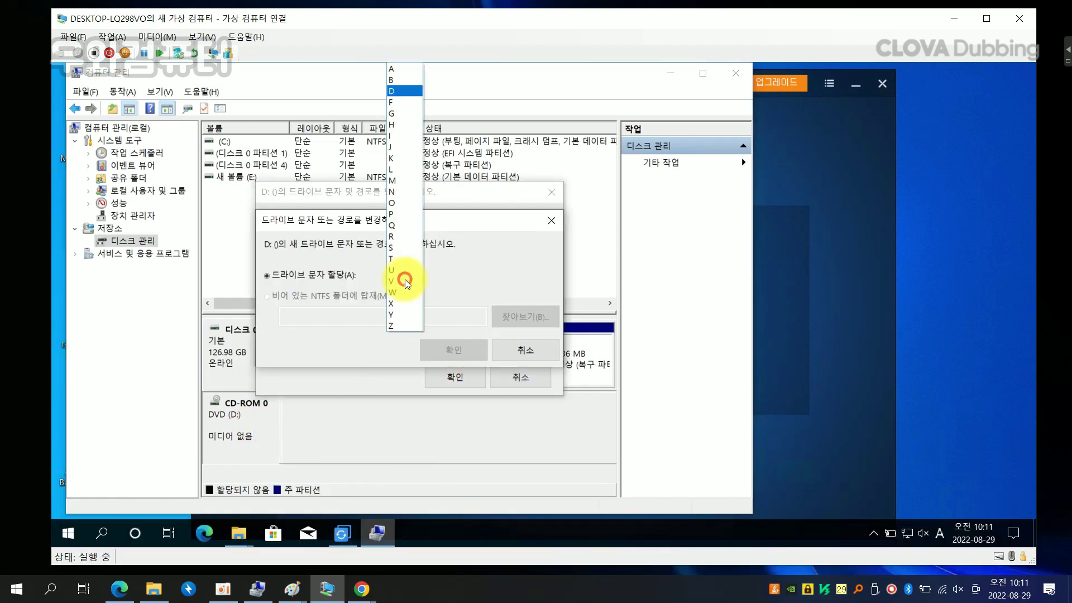
pyautogui.click(407, 104)
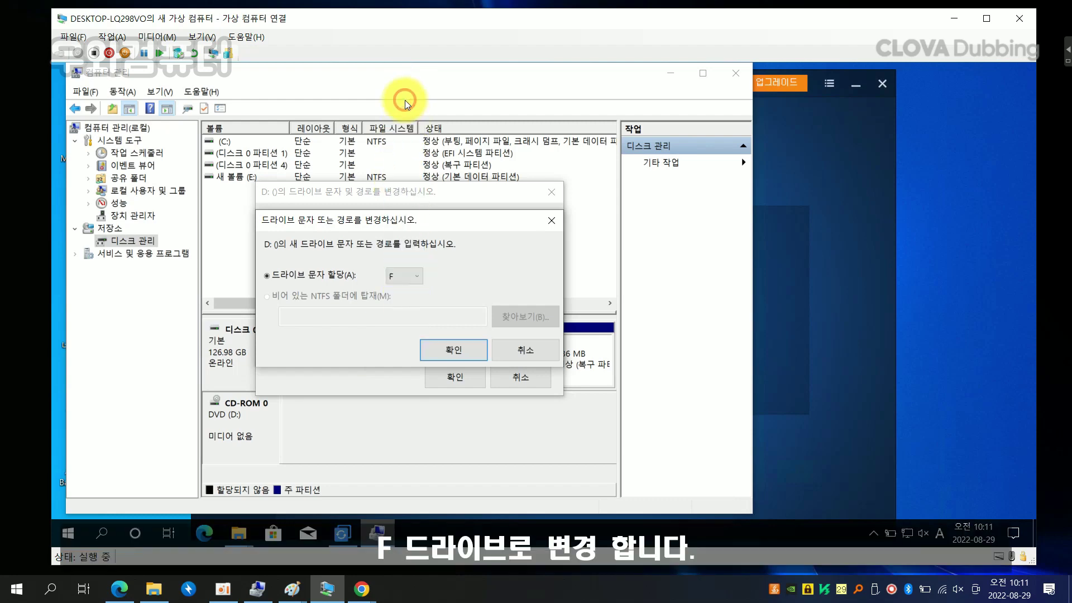
pyautogui.click(440, 354)
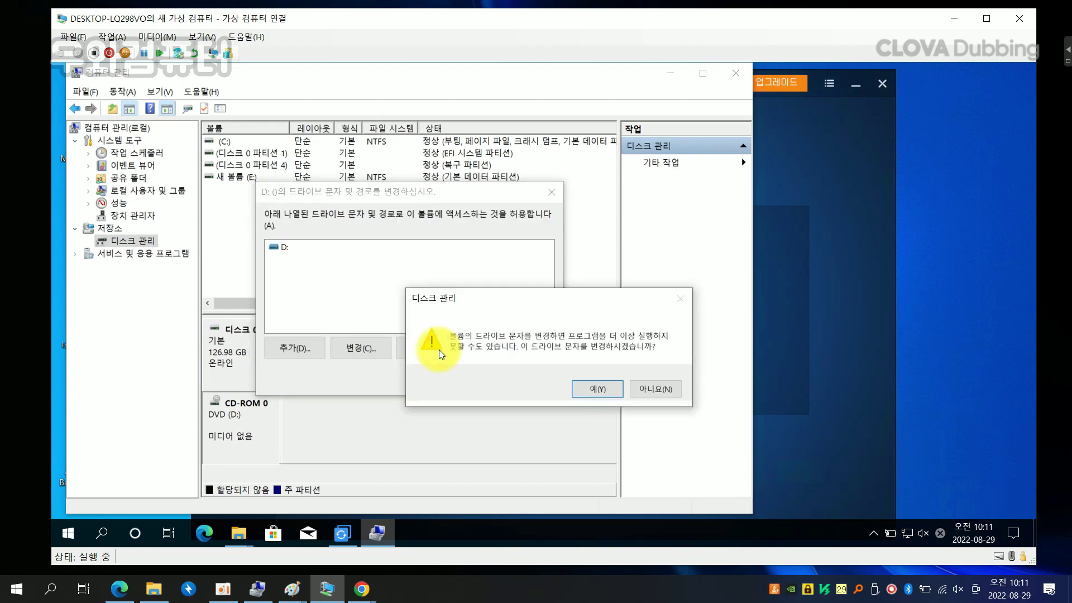
pyautogui.click(598, 389)
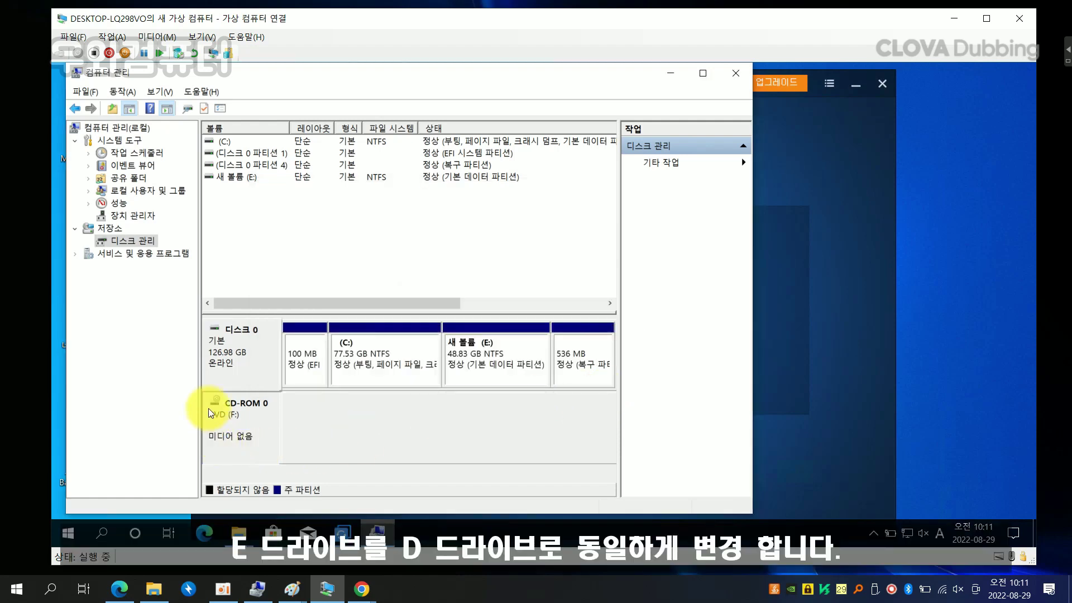
# - Change the drive letter of the 새 볼륨 partition to D, accept the change, and return to AOMEI Backupper
pyautogui.click(517, 360)
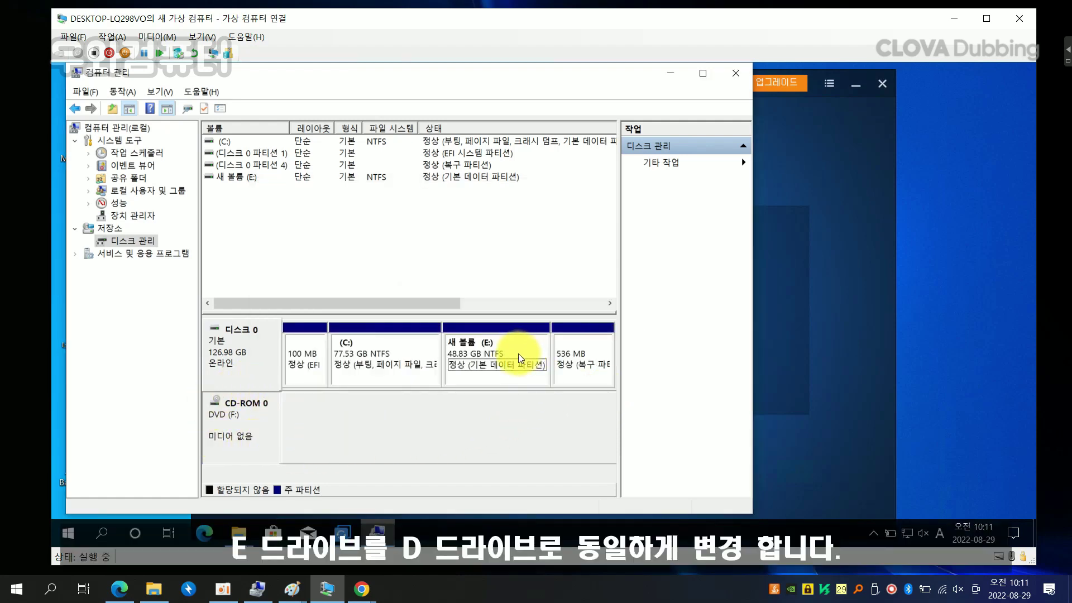
pyautogui.rightClick(515, 355)
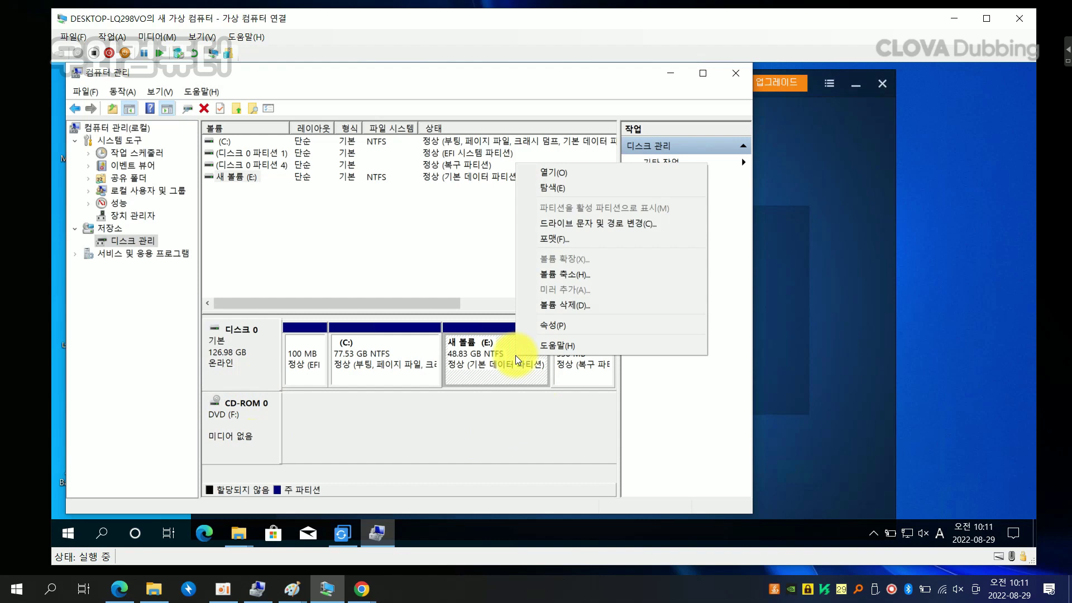
pyautogui.click(593, 229)
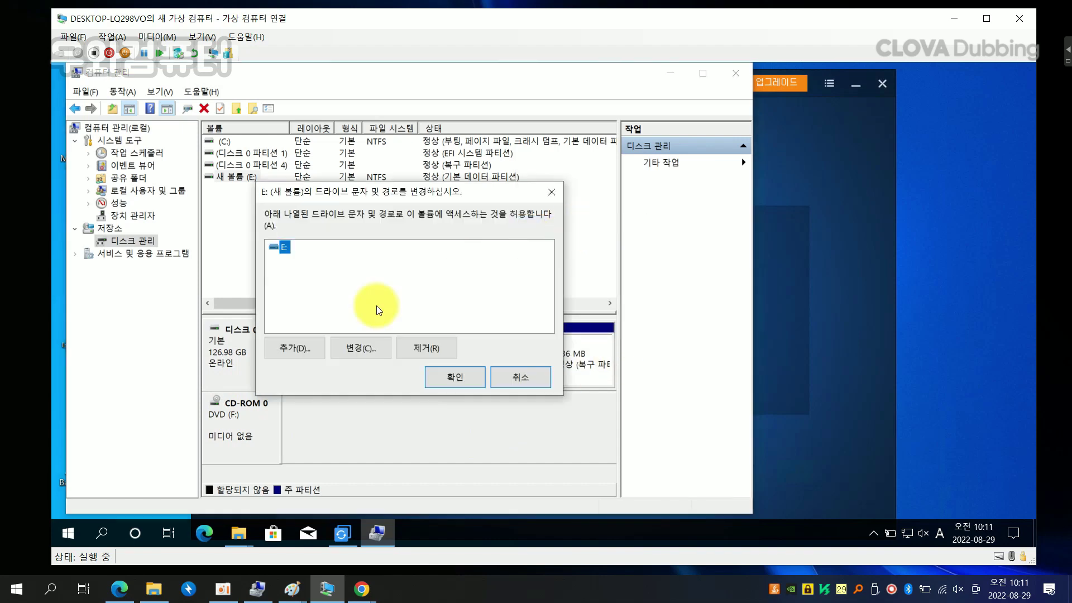
pyautogui.click(357, 347)
pyautogui.click(404, 276)
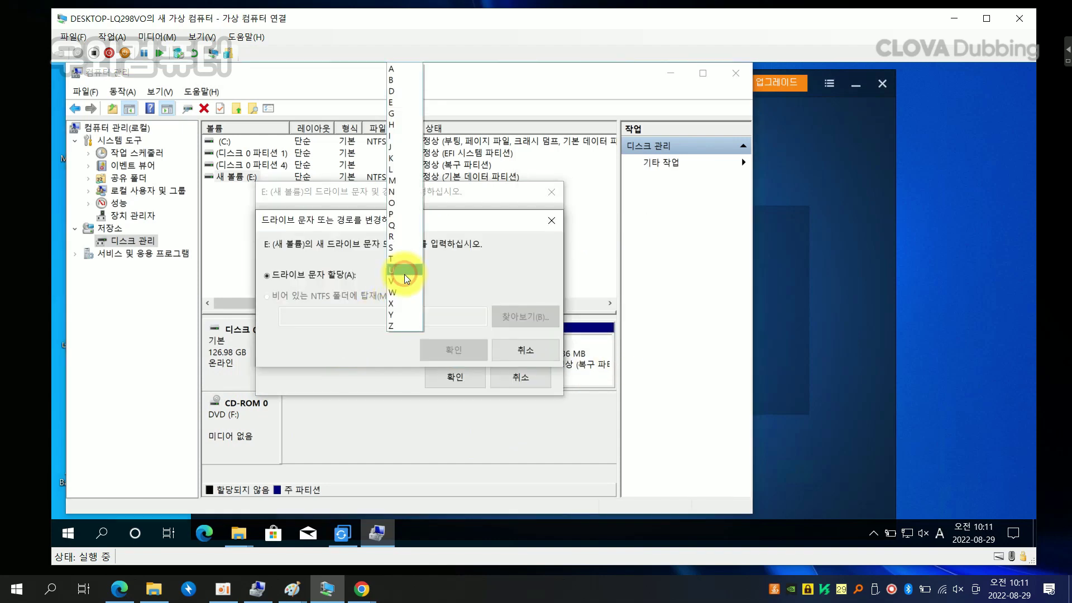
pyautogui.click(394, 91)
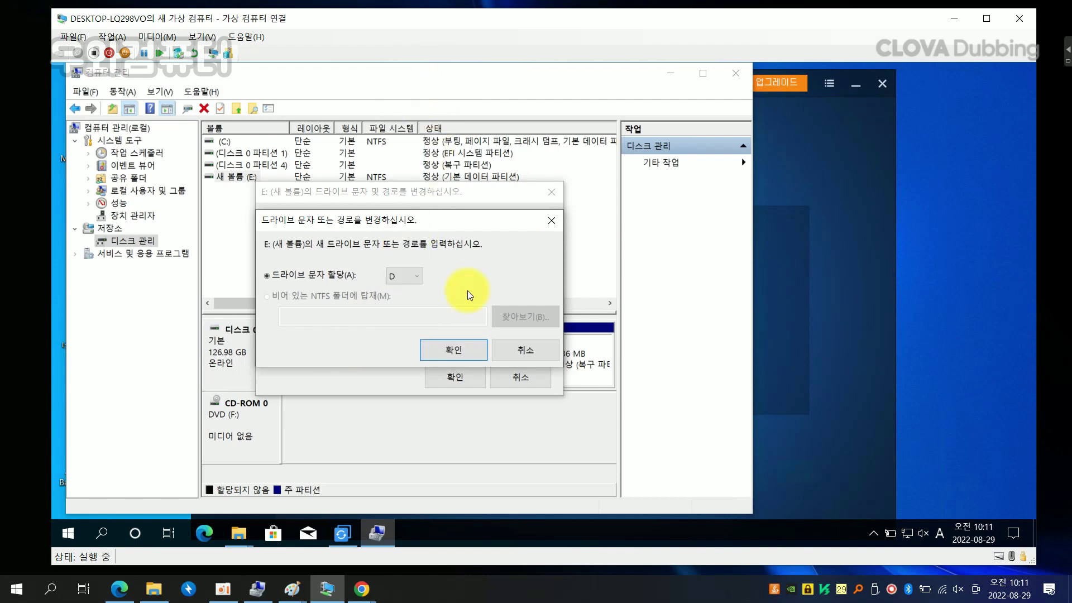
pyautogui.click(453, 350)
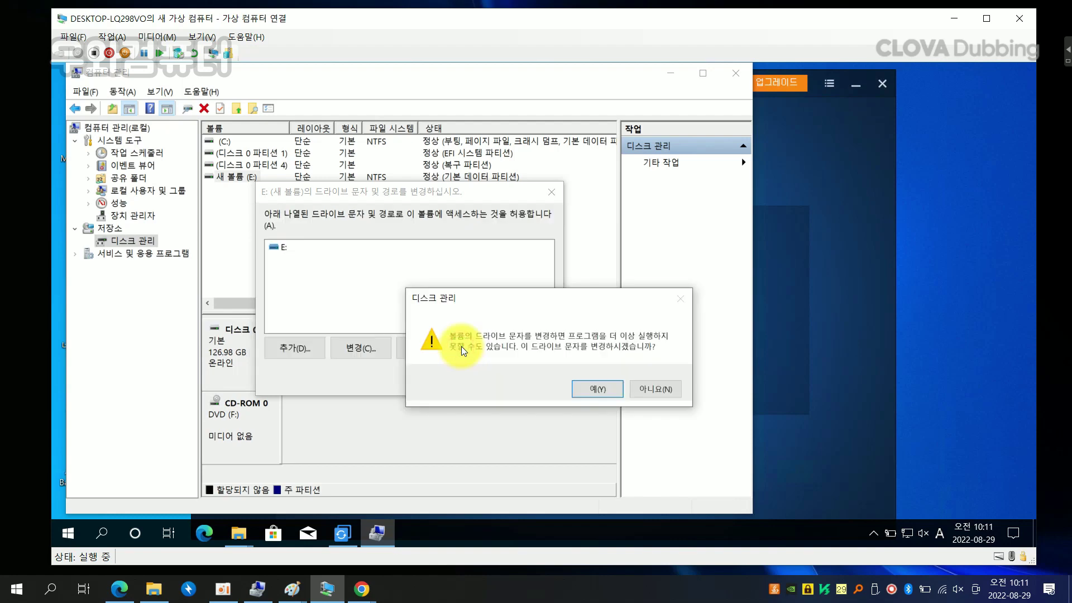
pyautogui.click(593, 391)
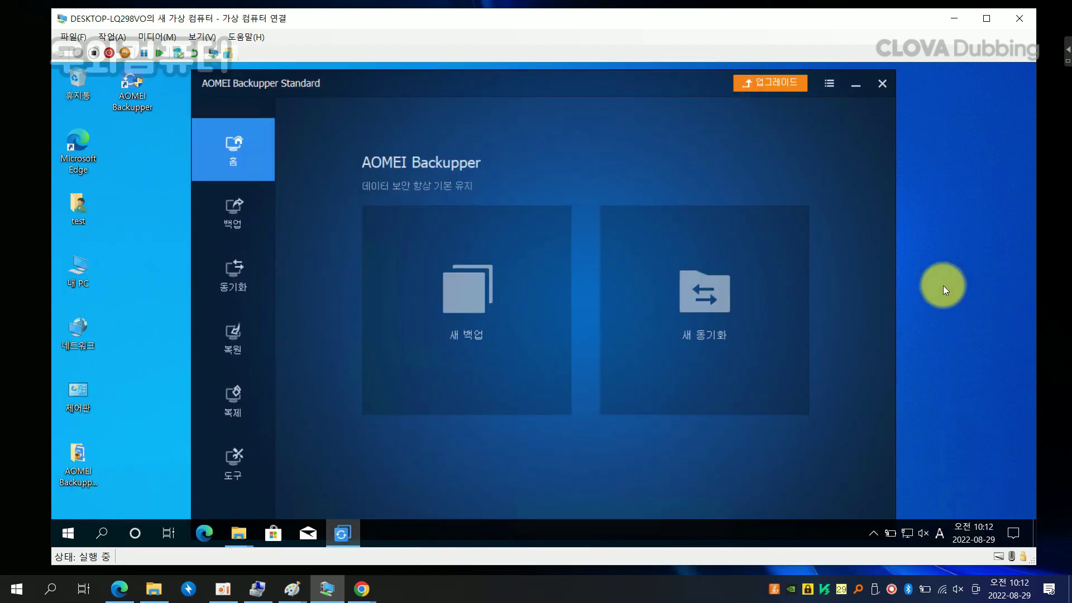
# - Start a disk backup and view the disks that can be chosen as its source
pyautogui.click(236, 218)
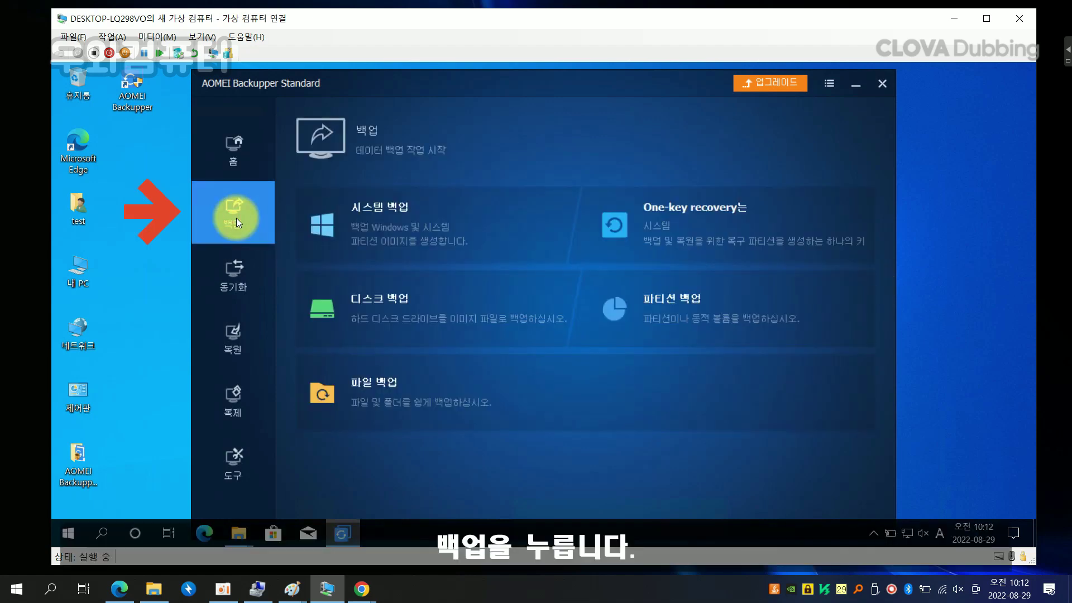
pyautogui.click(403, 302)
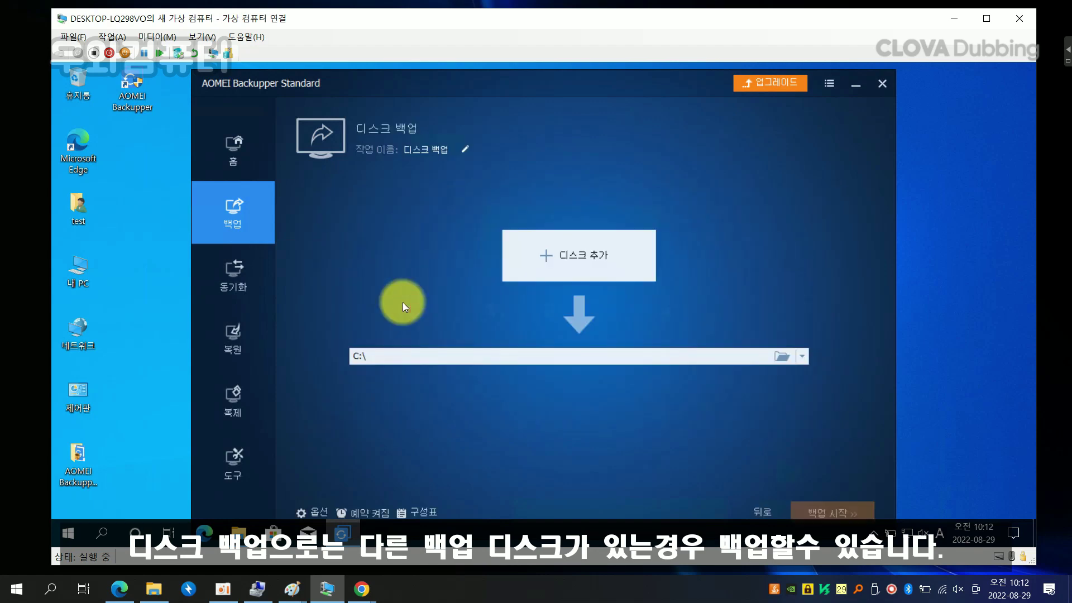
pyautogui.click(567, 266)
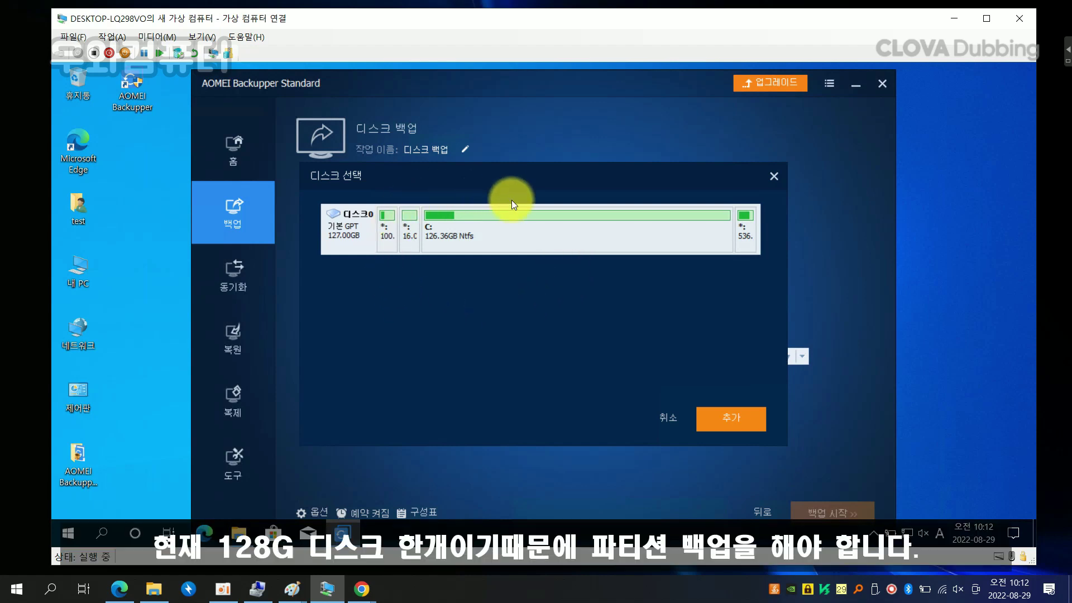
pyautogui.moveTo(513, 210)
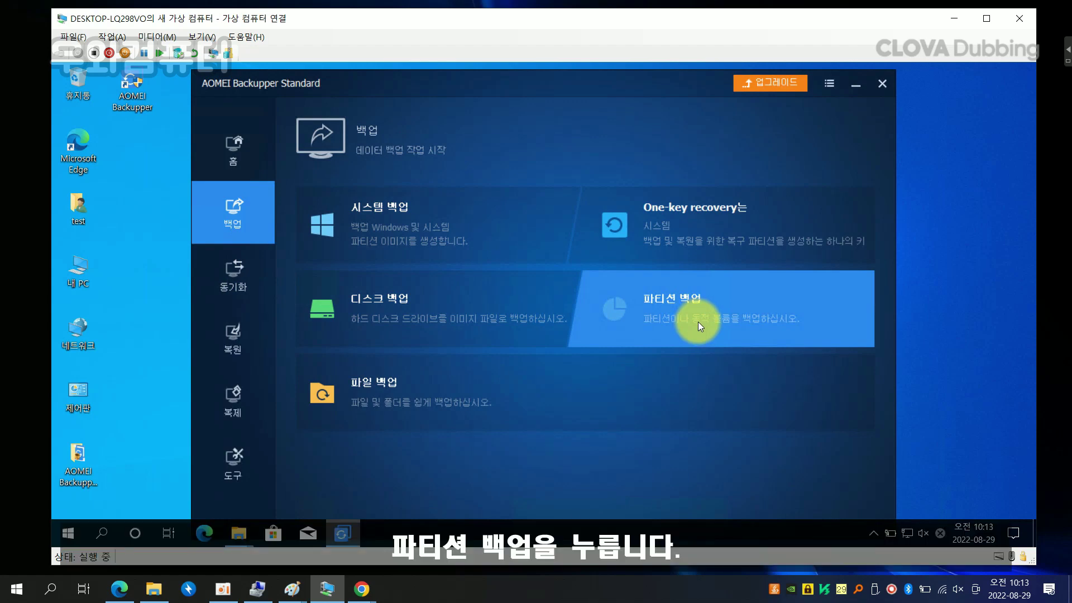
# - Start a partition backup, add the C: partition as its source, and agree to use the system backup function instead
pyautogui.click(697, 322)
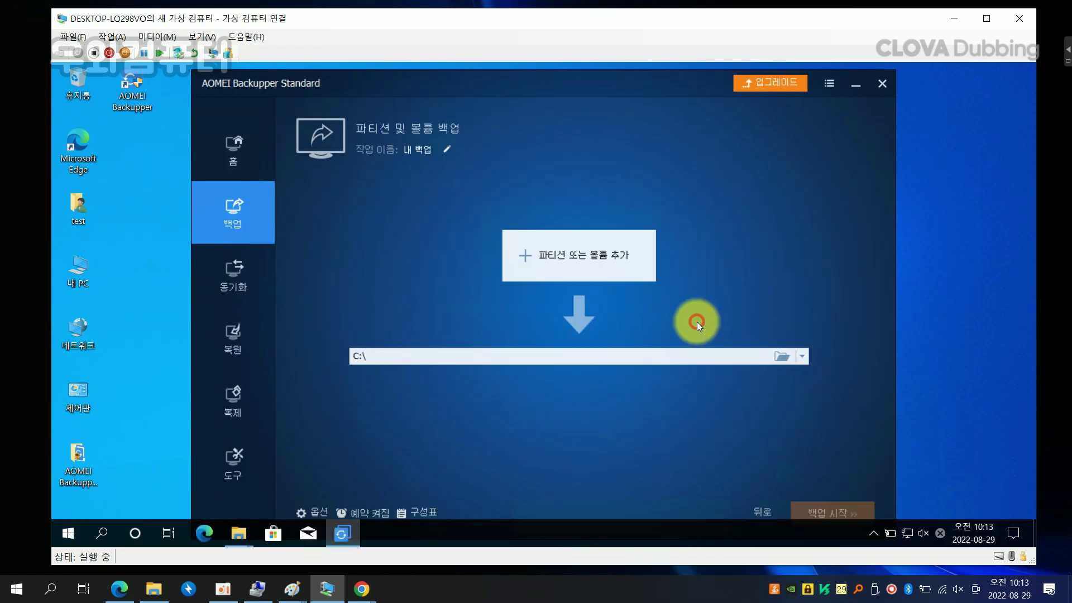
pyautogui.click(620, 259)
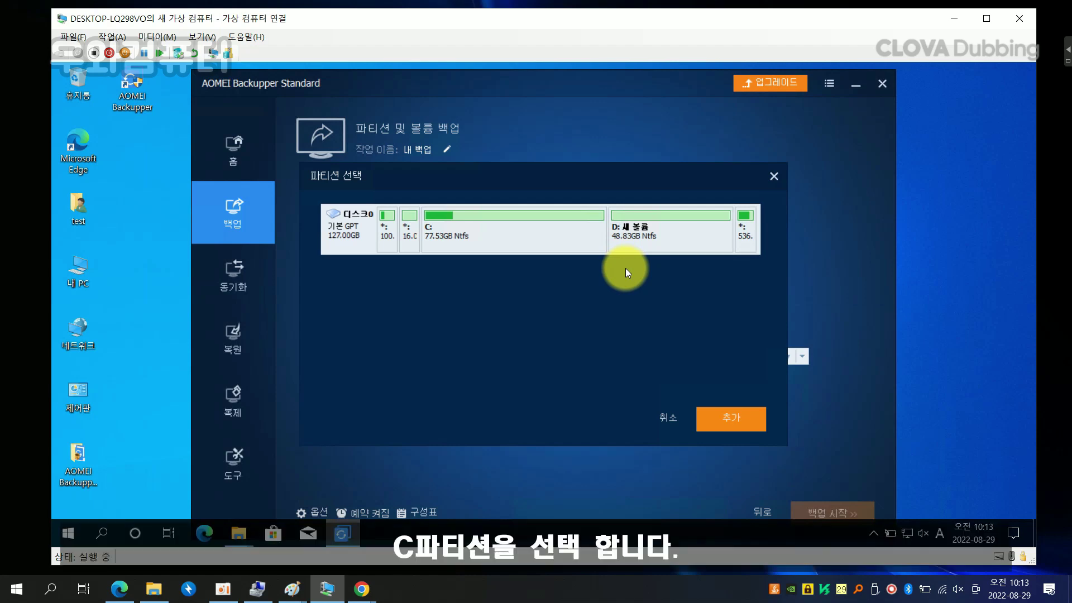
pyautogui.click(561, 241)
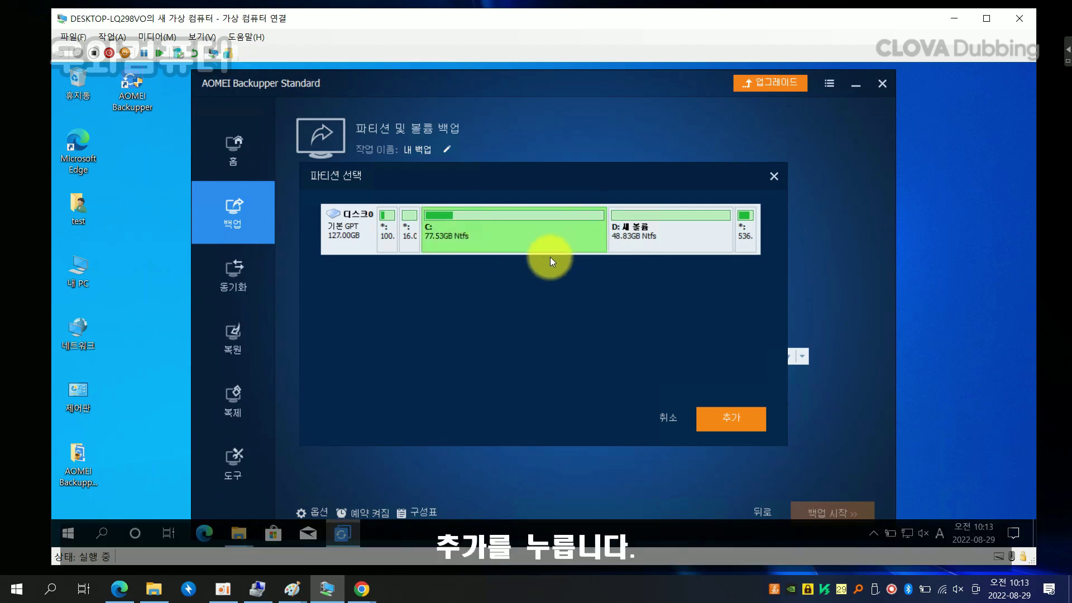
pyautogui.click(738, 422)
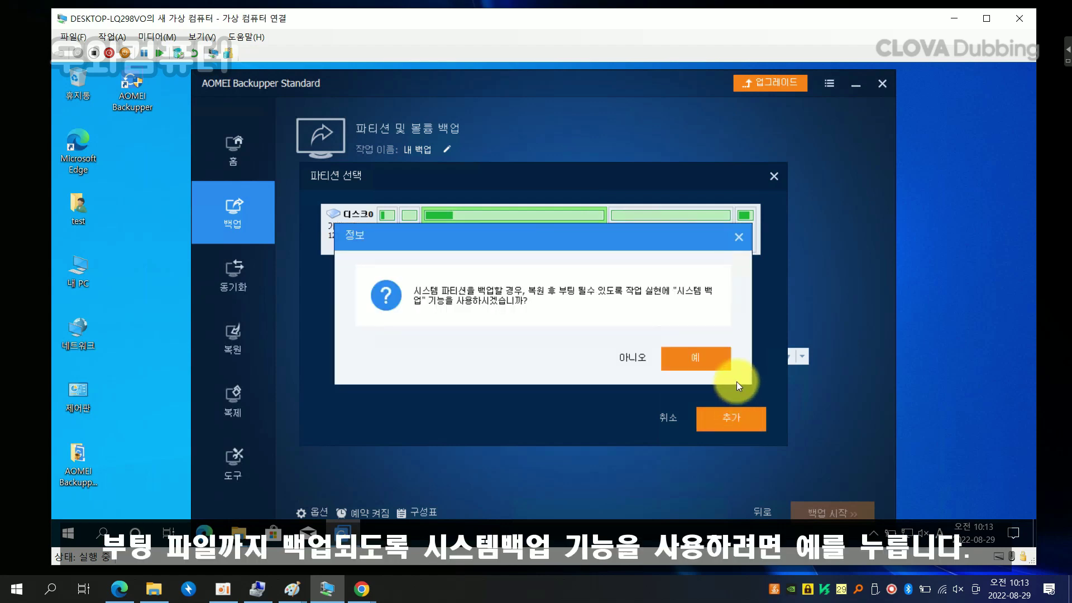
pyautogui.click(705, 360)
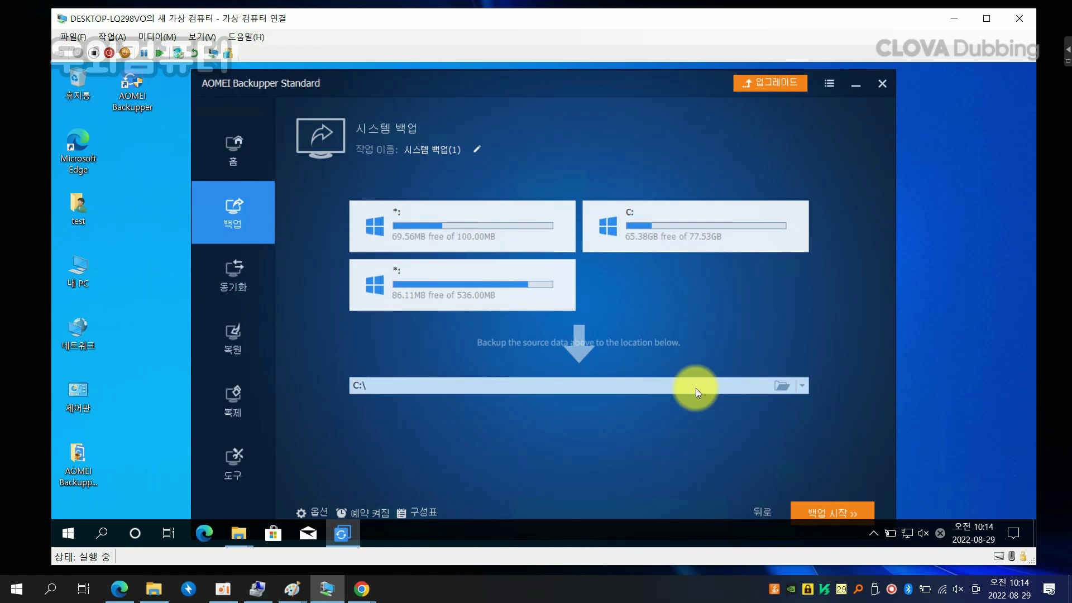
# - Set the system backup's destination to D:\, run the backup, and close its finished report
pyautogui.click(785, 388)
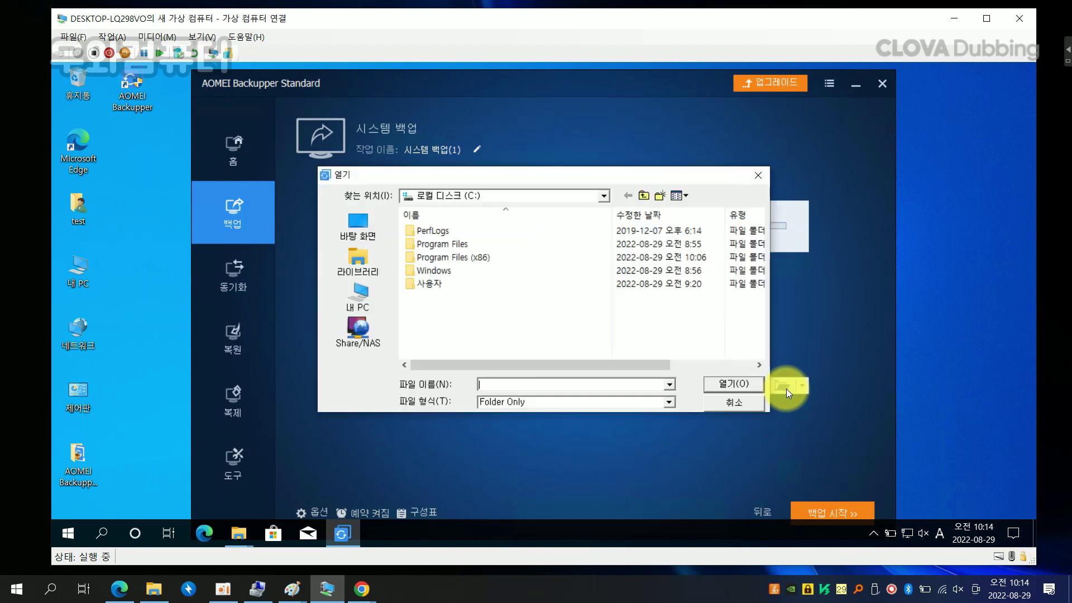
pyautogui.click(376, 305)
pyautogui.click(634, 316)
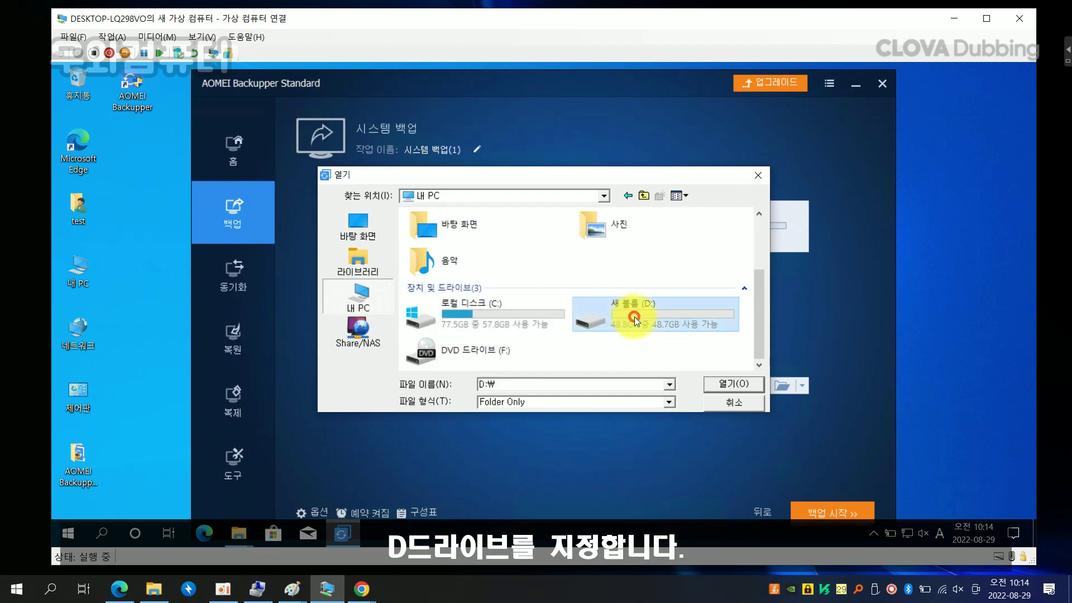
pyautogui.doubleClick(634, 316)
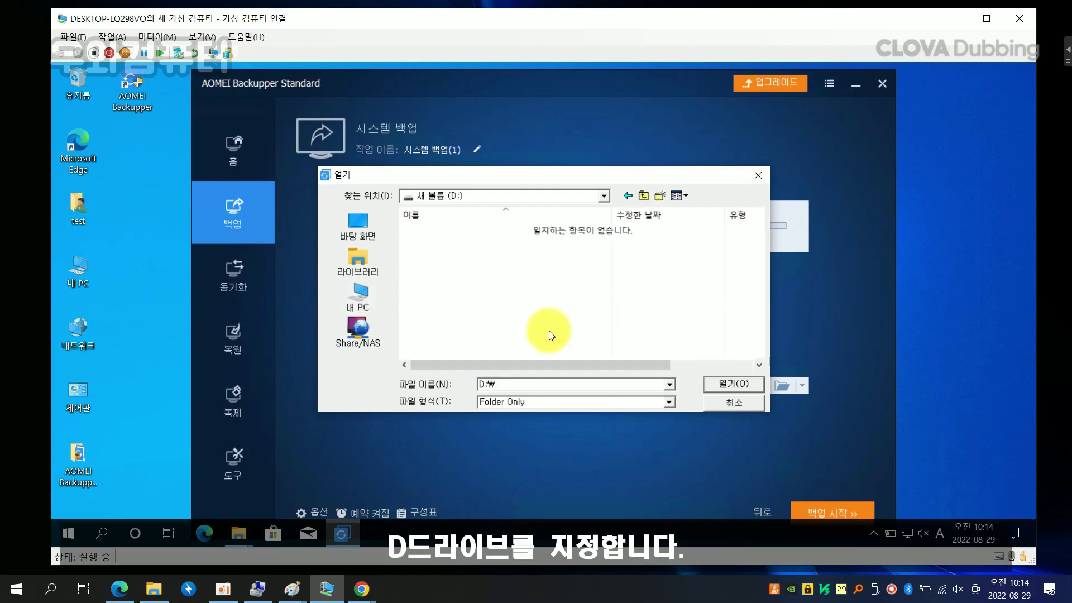
pyautogui.click(738, 384)
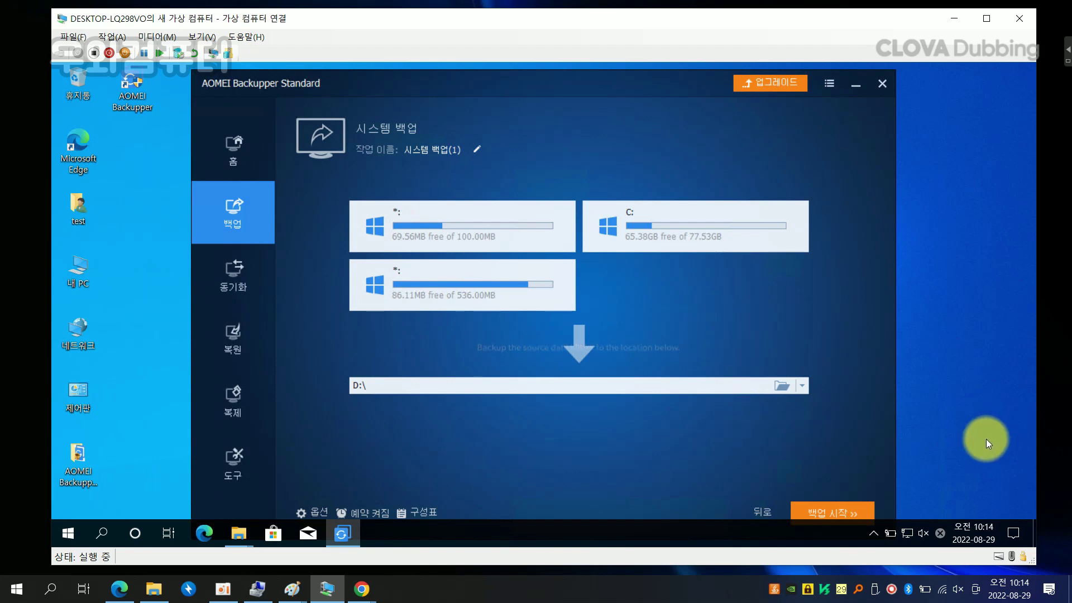
pyautogui.click(849, 507)
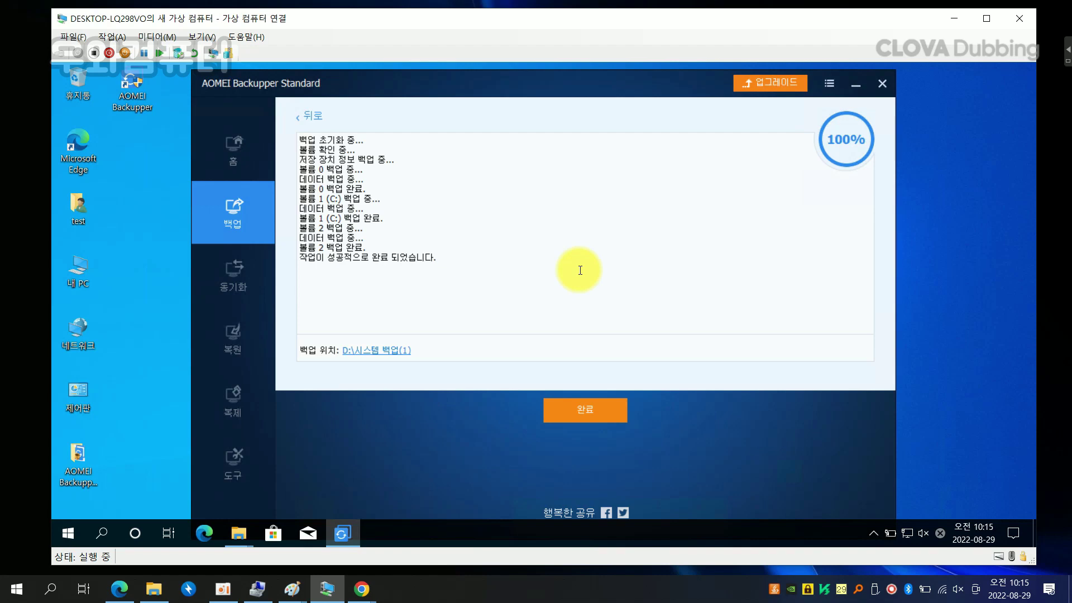
pyautogui.click(599, 408)
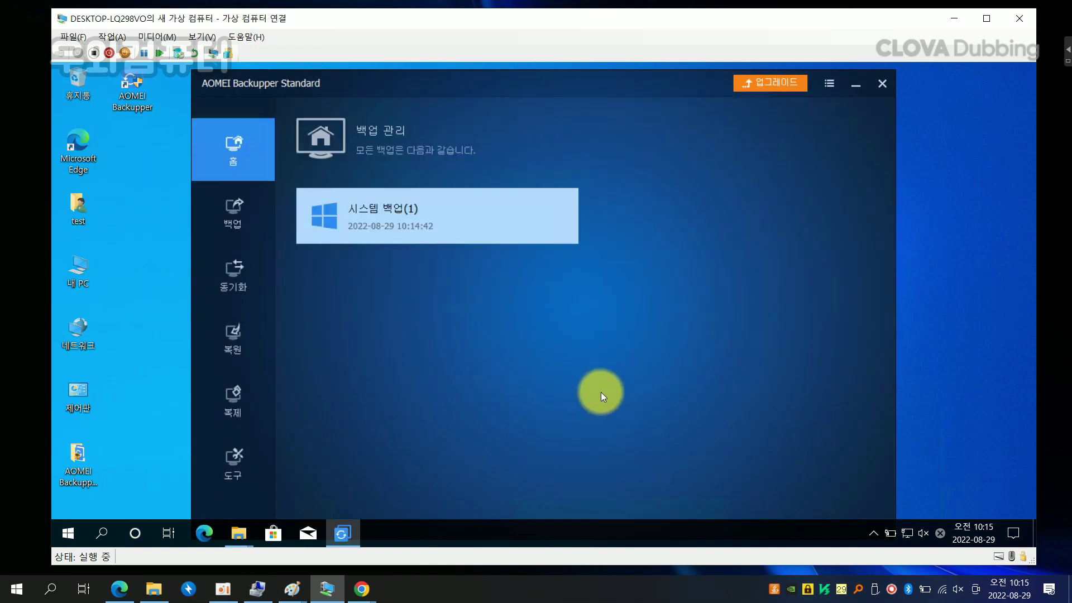
# - Open the 시스템 백업(1) folder on drive D:, examine the backup file's size in its properties, and close the windows
pyautogui.click(81, 259)
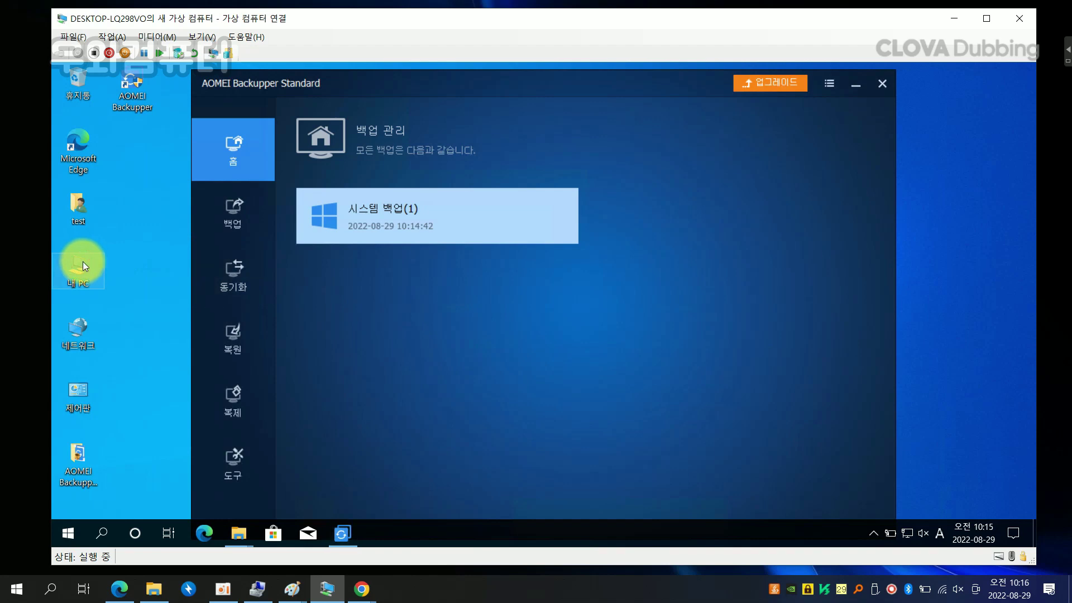
pyautogui.click(83, 261)
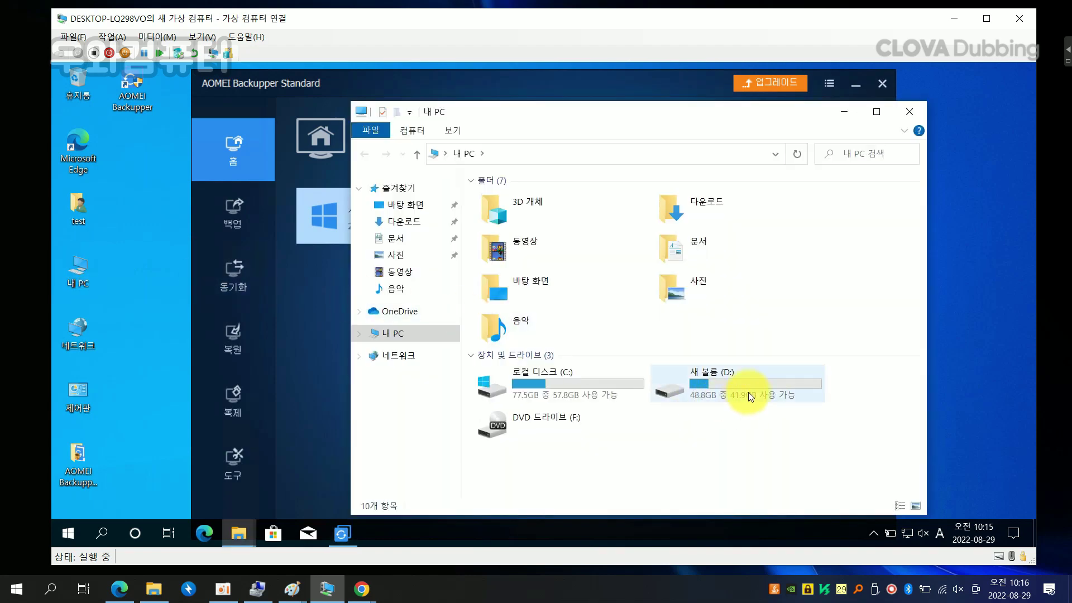
pyautogui.doubleClick(748, 392)
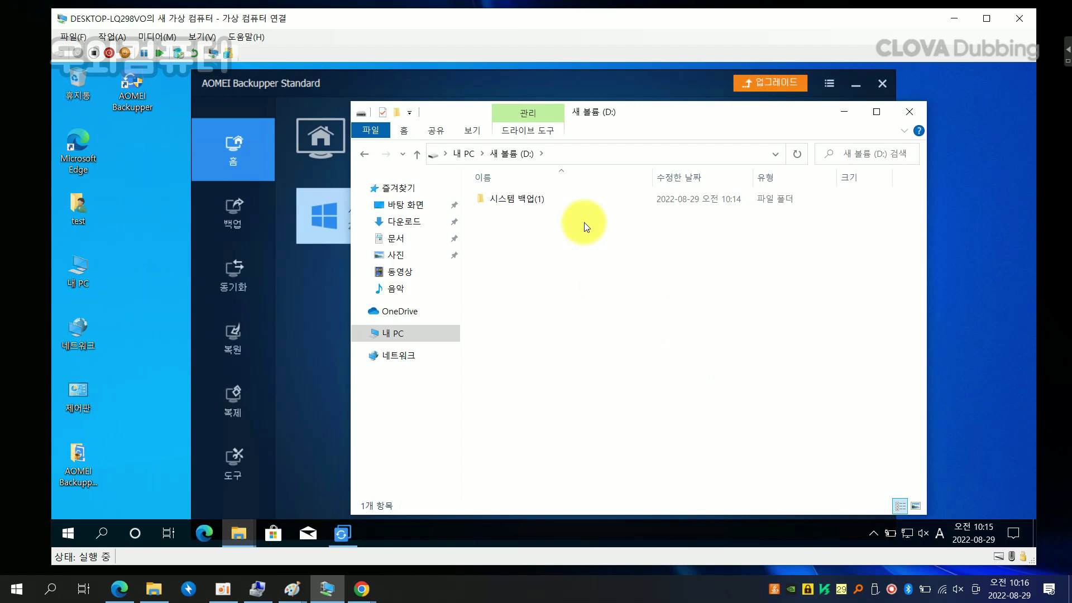
pyautogui.doubleClick(561, 202)
pyautogui.click(561, 203)
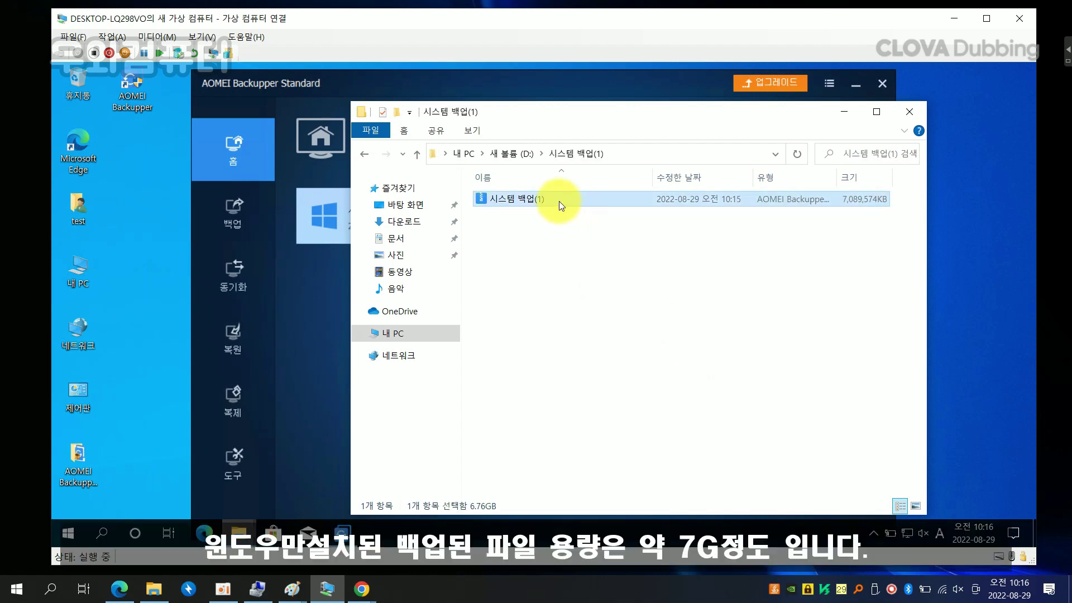
pyautogui.rightClick(558, 201)
pyautogui.click(625, 404)
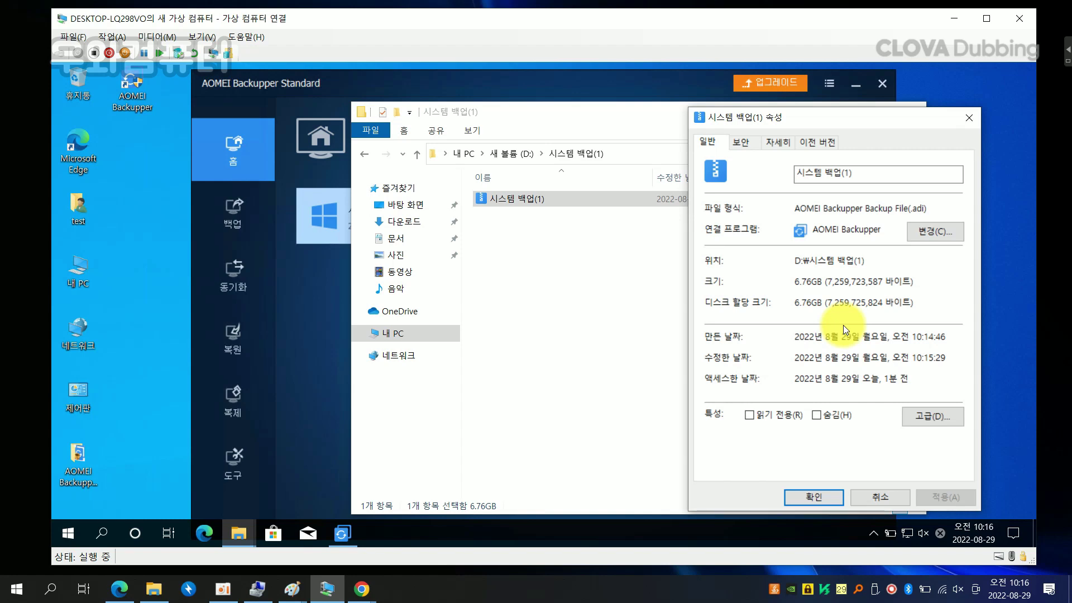
pyautogui.click(971, 121)
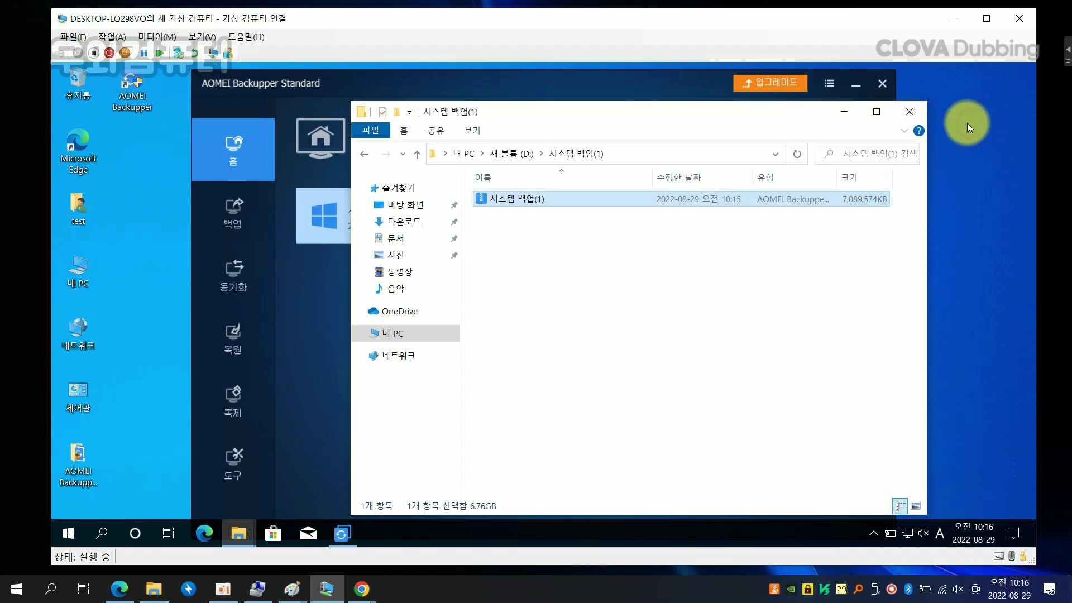
pyautogui.click(913, 114)
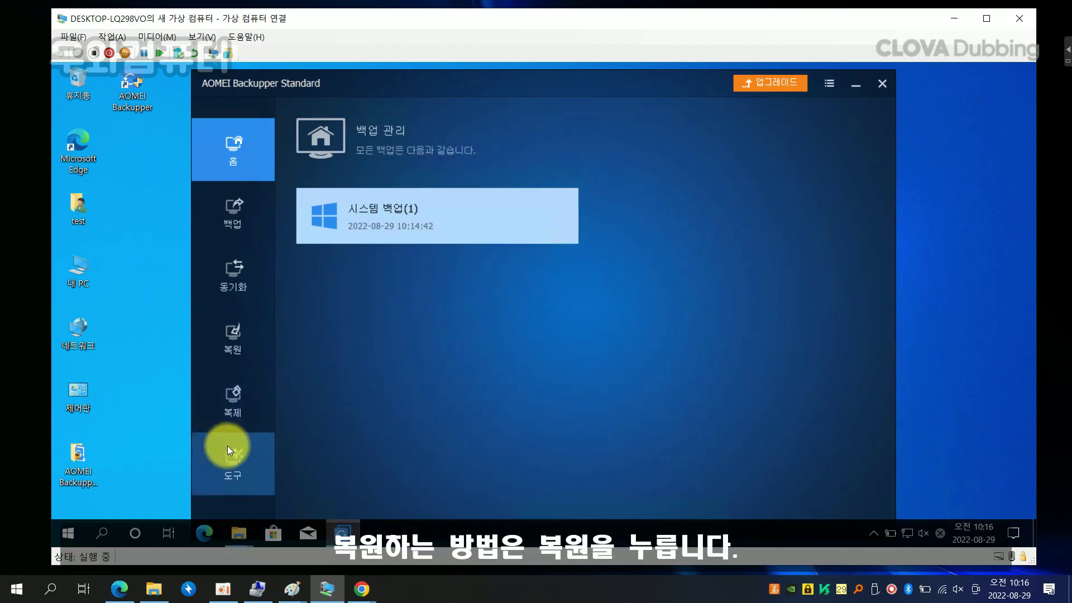
# - Choose the 시스템 백업(1) image file in the 시스템 백업(1) folder on drive D: as the restore source
pyautogui.click(230, 340)
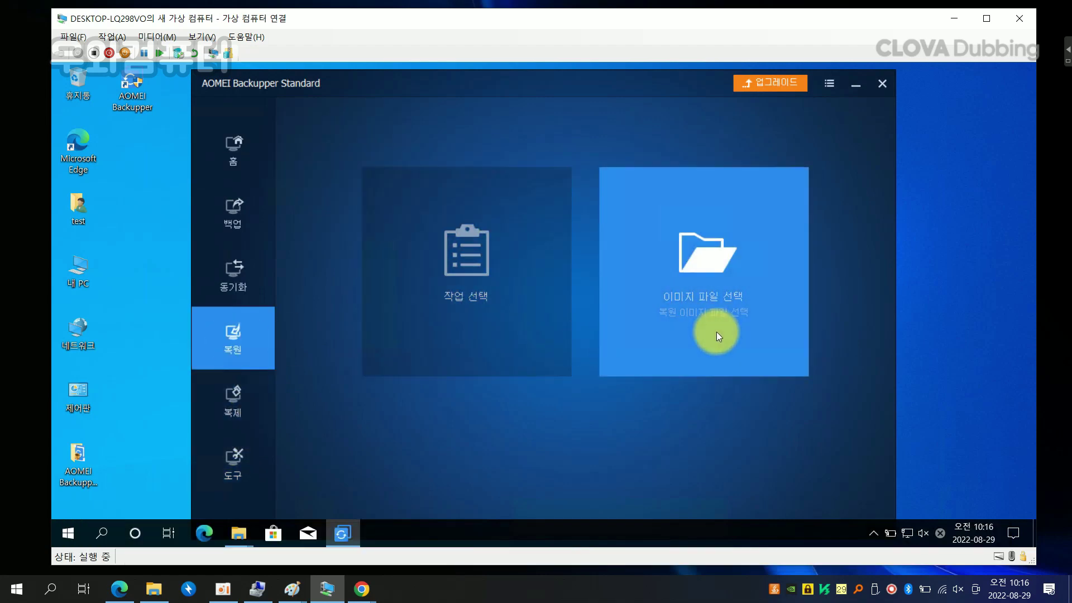
pyautogui.click(712, 334)
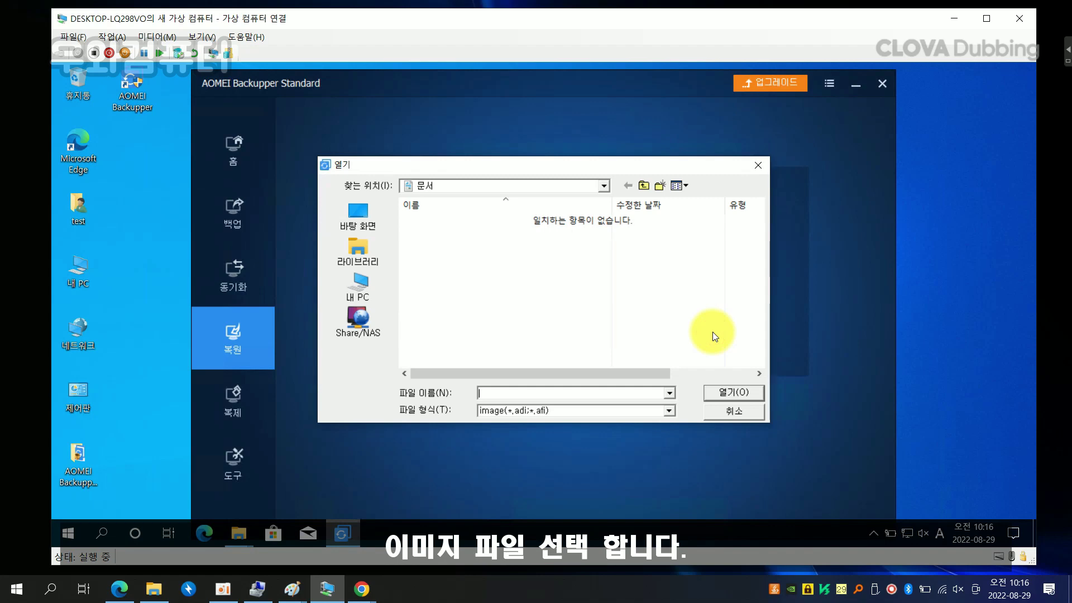
pyautogui.click(358, 284)
pyautogui.scroll(-3, 458, 283)
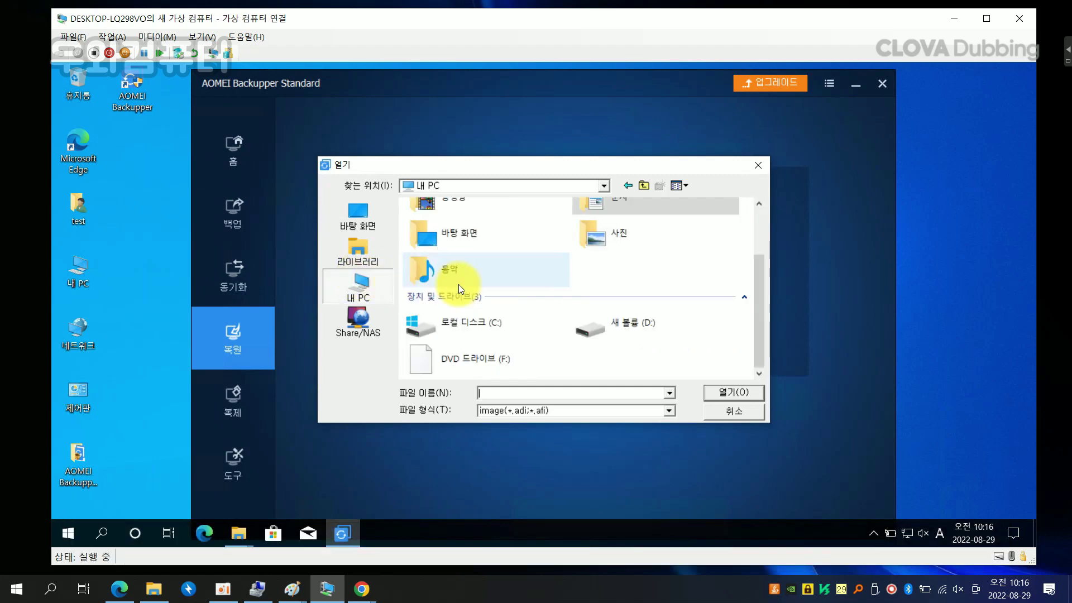
pyautogui.doubleClick(646, 332)
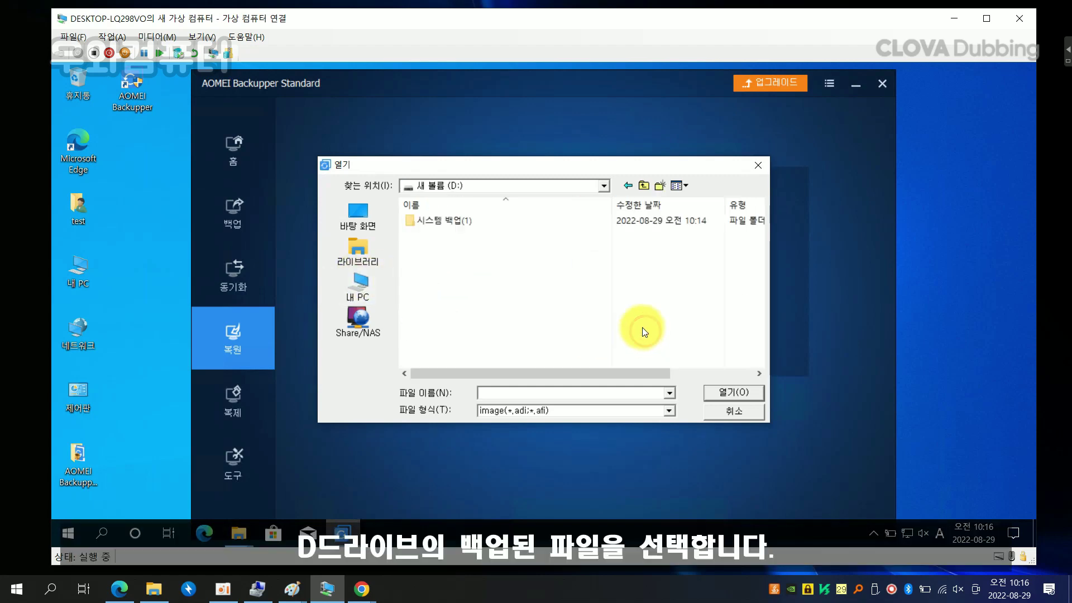
pyautogui.doubleClick(446, 223)
pyautogui.doubleClick(447, 223)
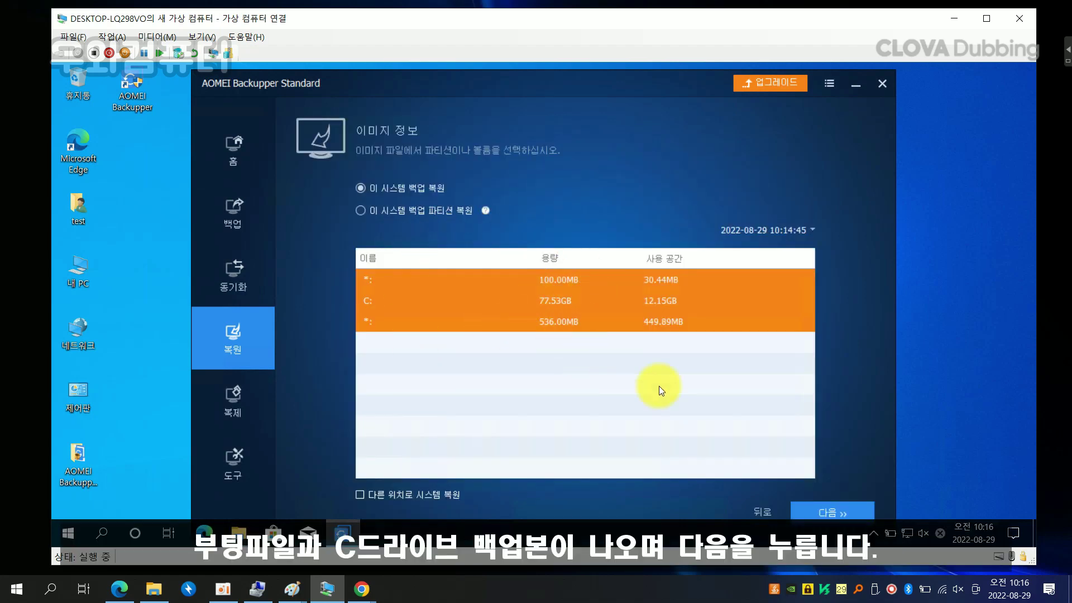
# - Restore the whole system backup to its original partitions and agree to restart the computer for it
pyautogui.click(819, 507)
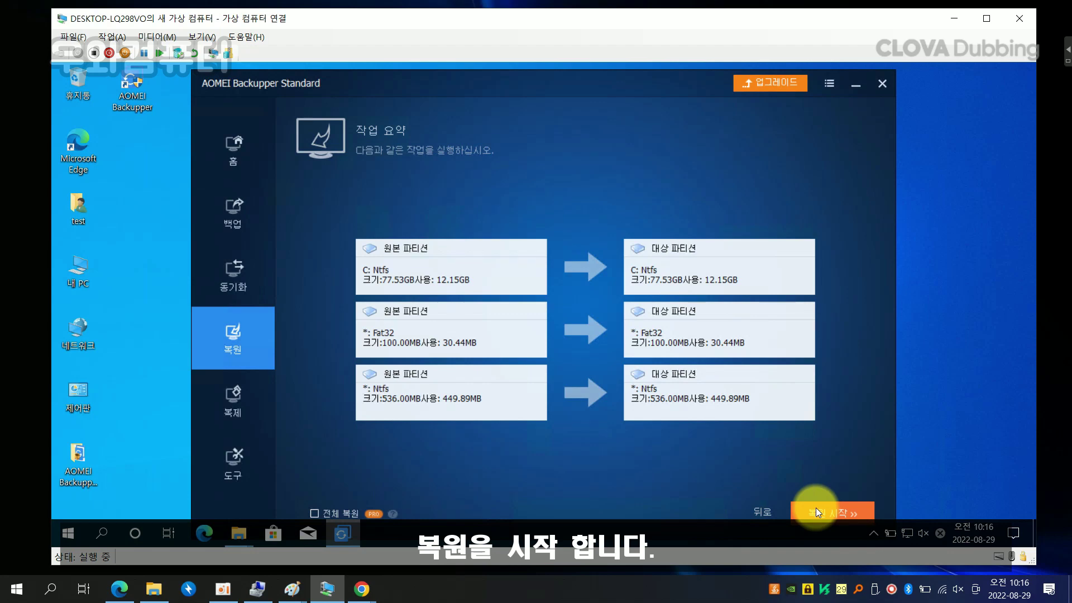
pyautogui.click(815, 508)
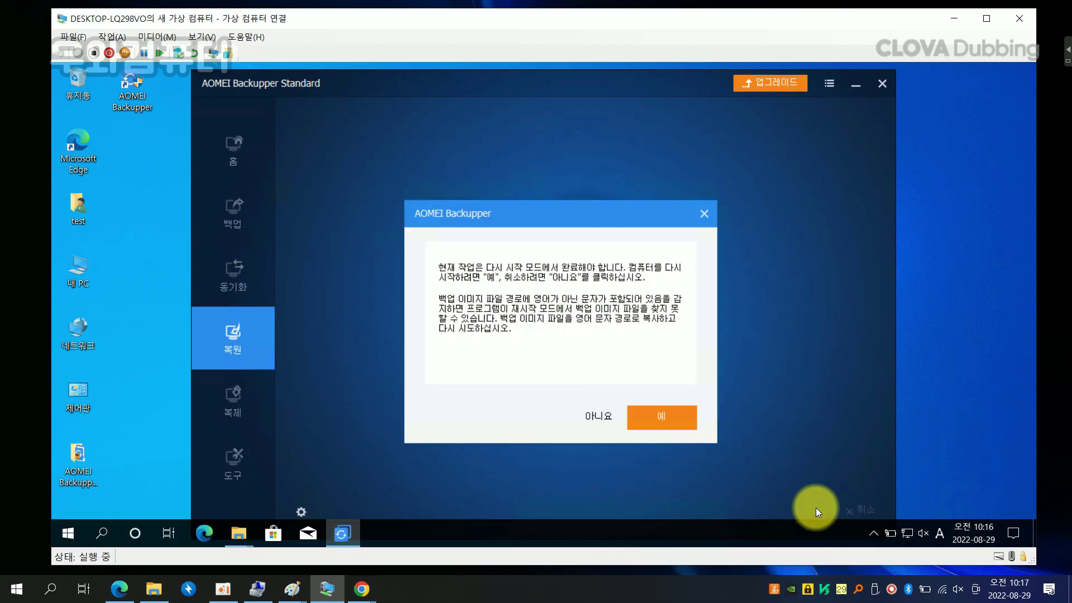
pyautogui.click(675, 419)
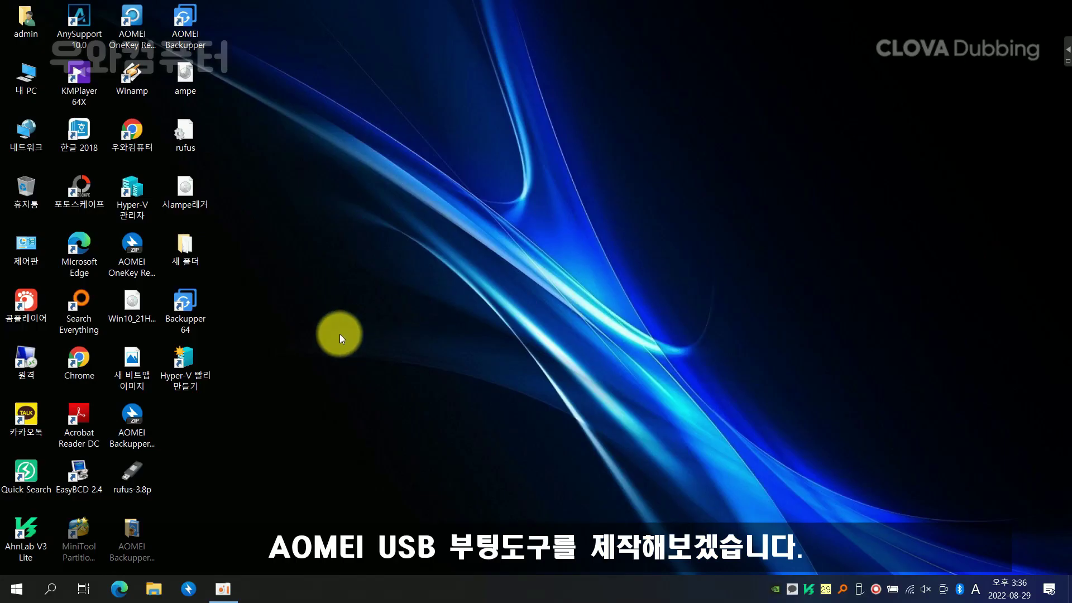
# - Open the AOMEI Backupper 6.4.0 installation folder through the file location in the AOMEI Backupper desktop shortcut's properties
pyautogui.rightClick(199, 44)
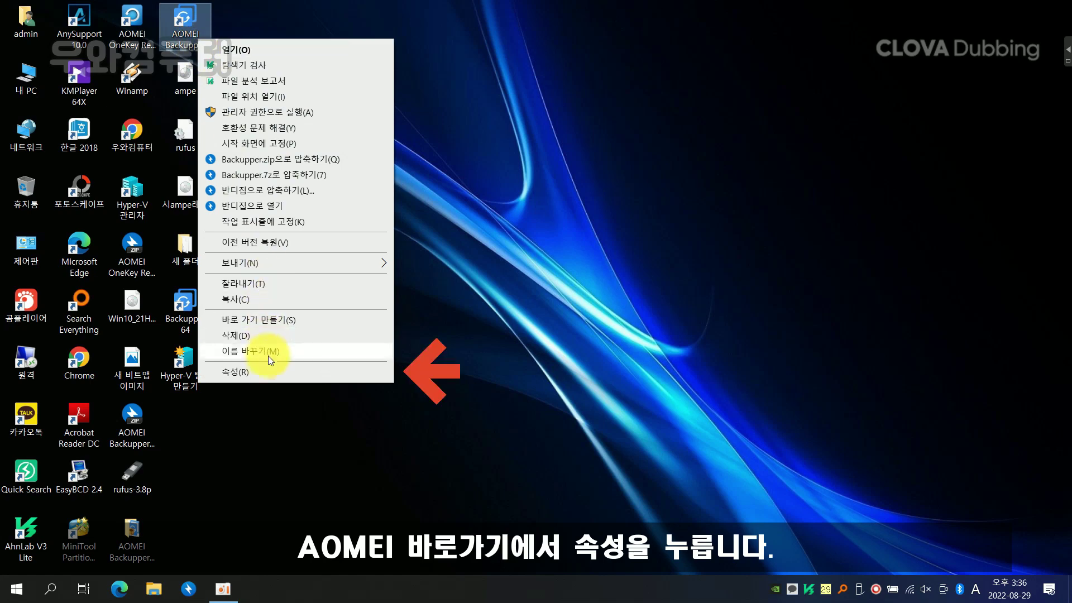
pyautogui.click(271, 373)
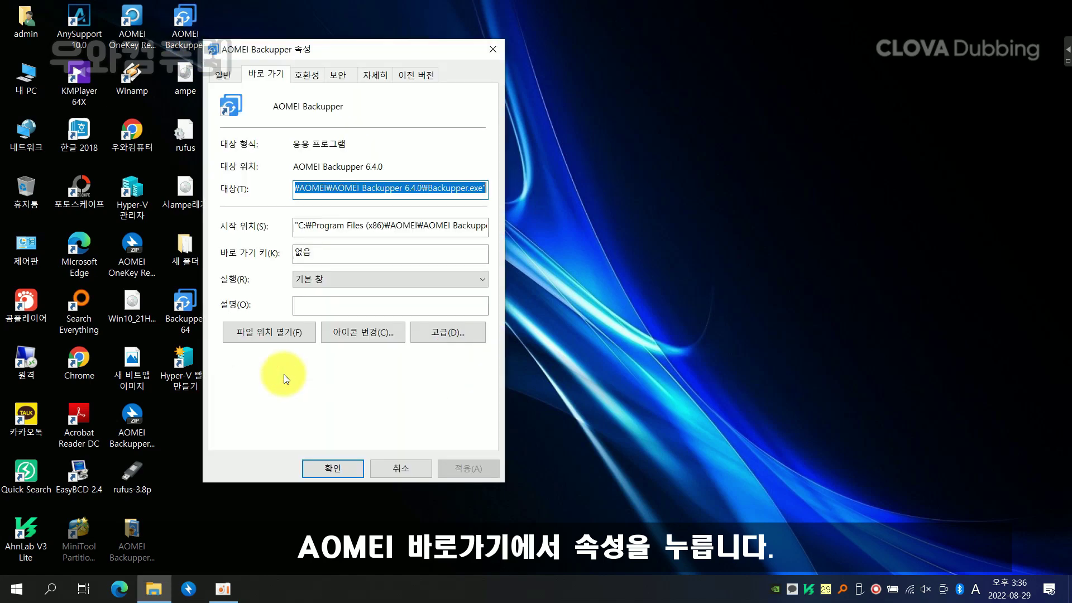
pyautogui.click(281, 334)
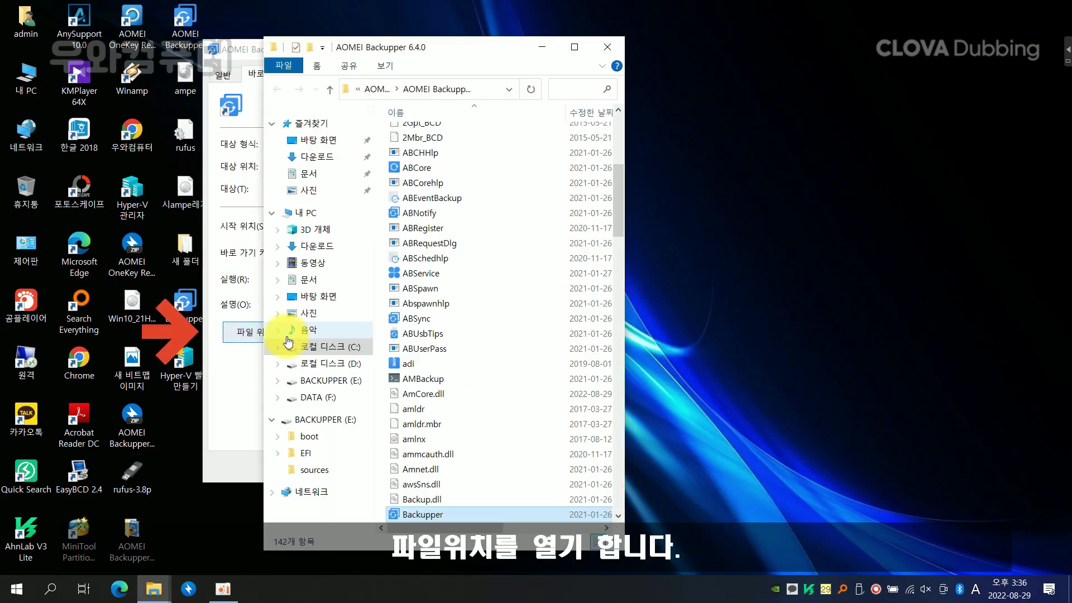
pyautogui.scroll(5, 566, 352)
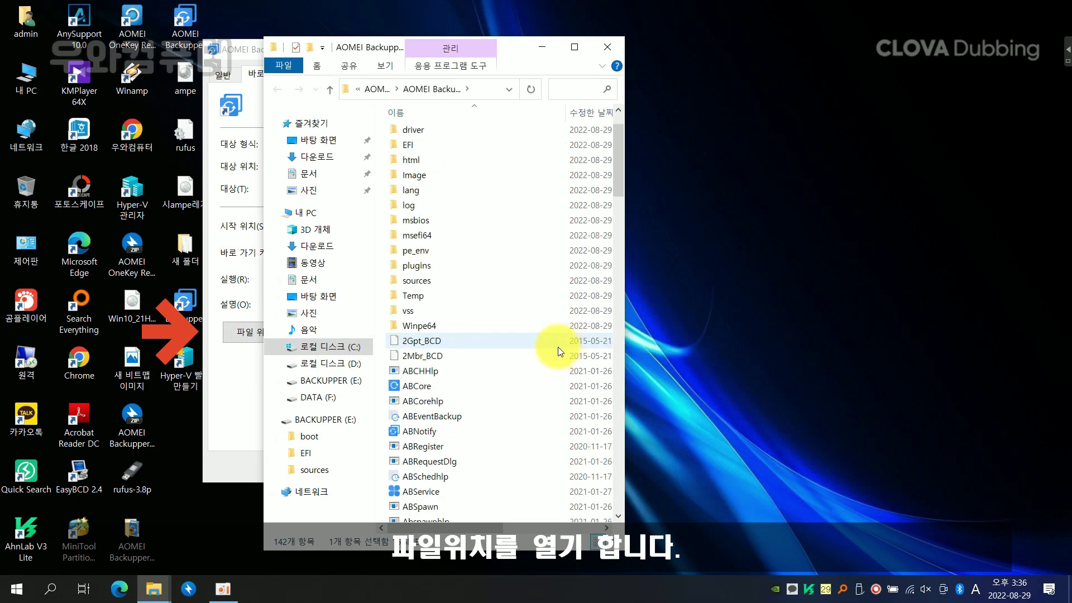
# - Run Backupper from the Winpe64 folder with administrator rights
pyautogui.click(438, 330)
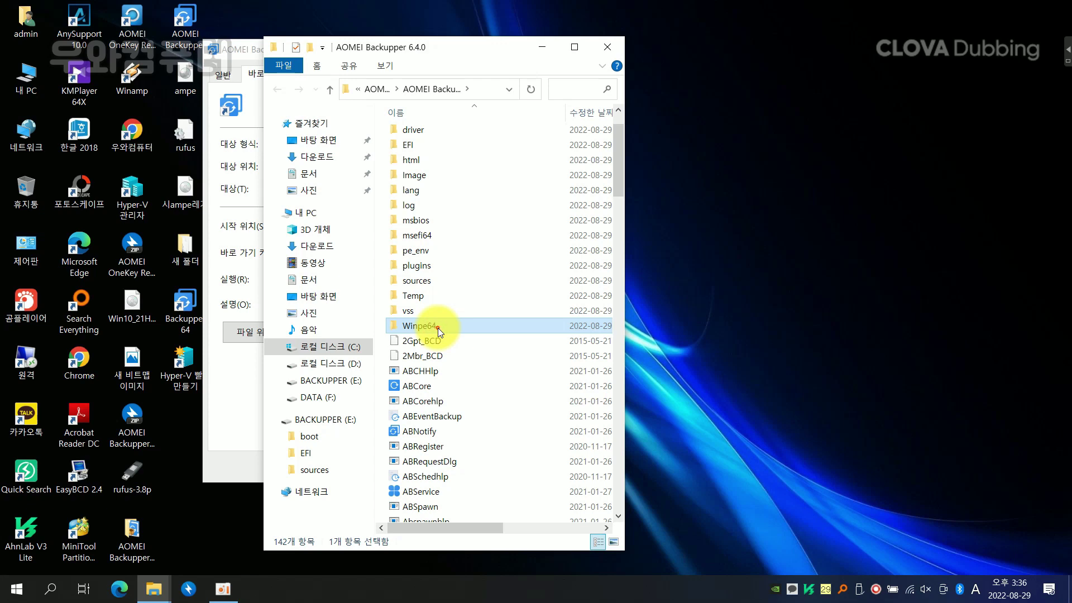
pyautogui.doubleClick(438, 329)
pyautogui.click(417, 255)
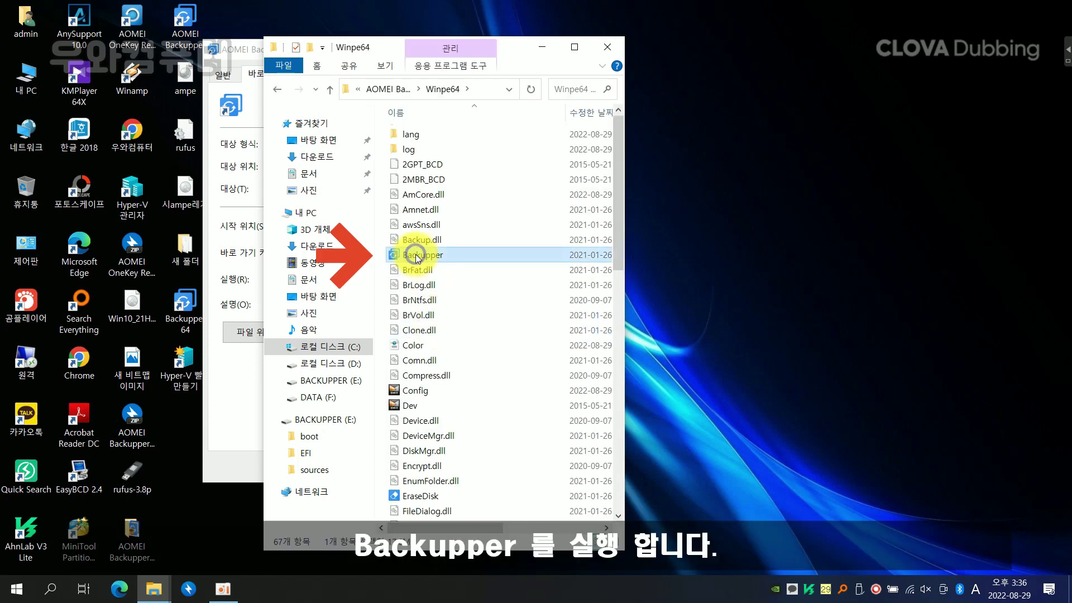
pyautogui.rightClick(417, 258)
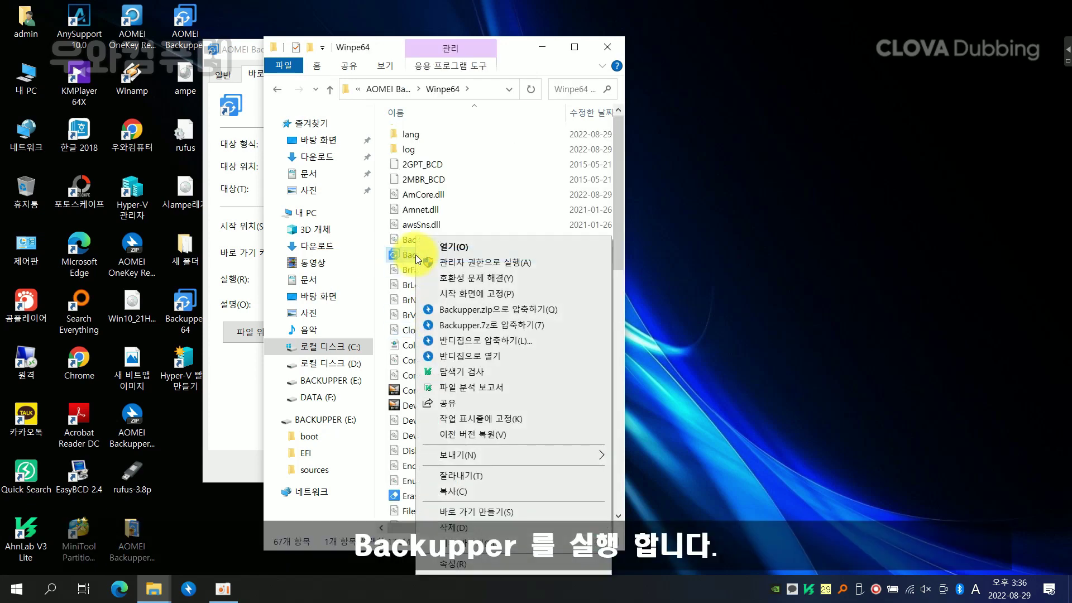
pyautogui.click(478, 271)
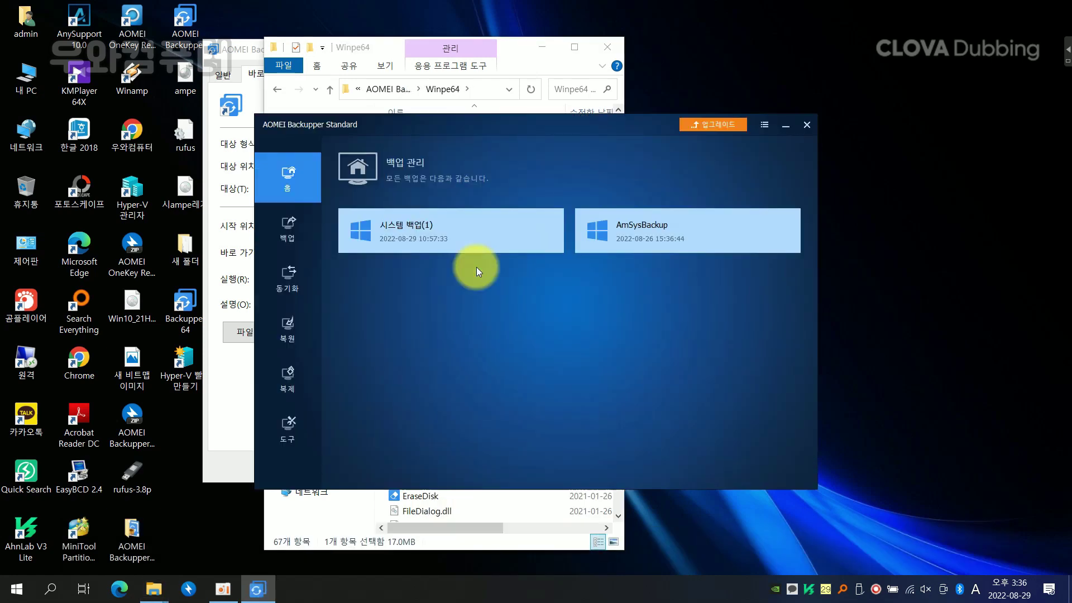
# - Start creating bootable media and choose the Windows PE based boot disk type
pyautogui.click(304, 429)
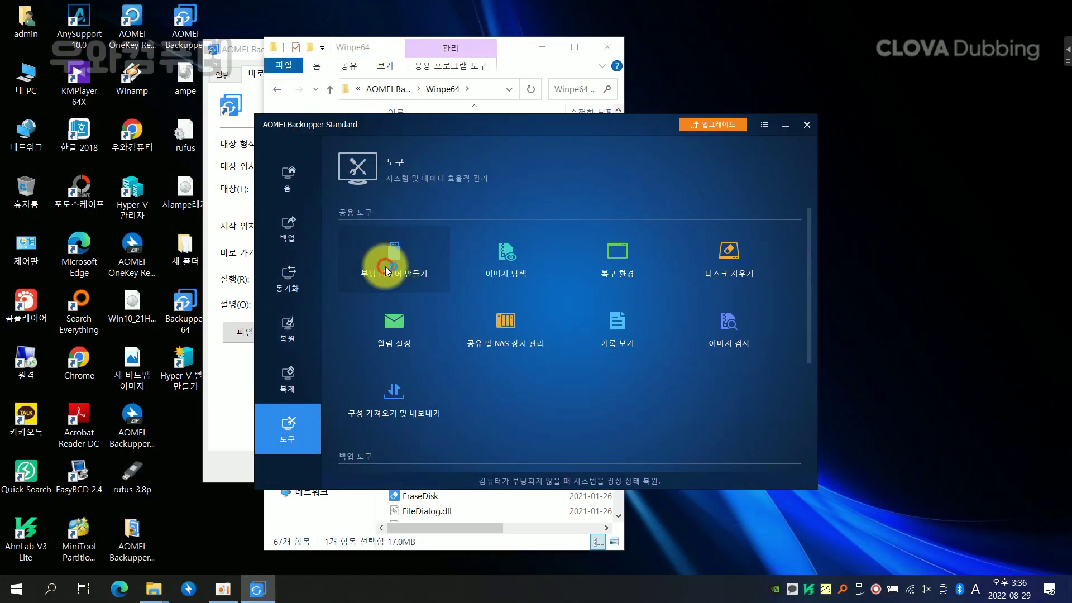
pyautogui.click(385, 267)
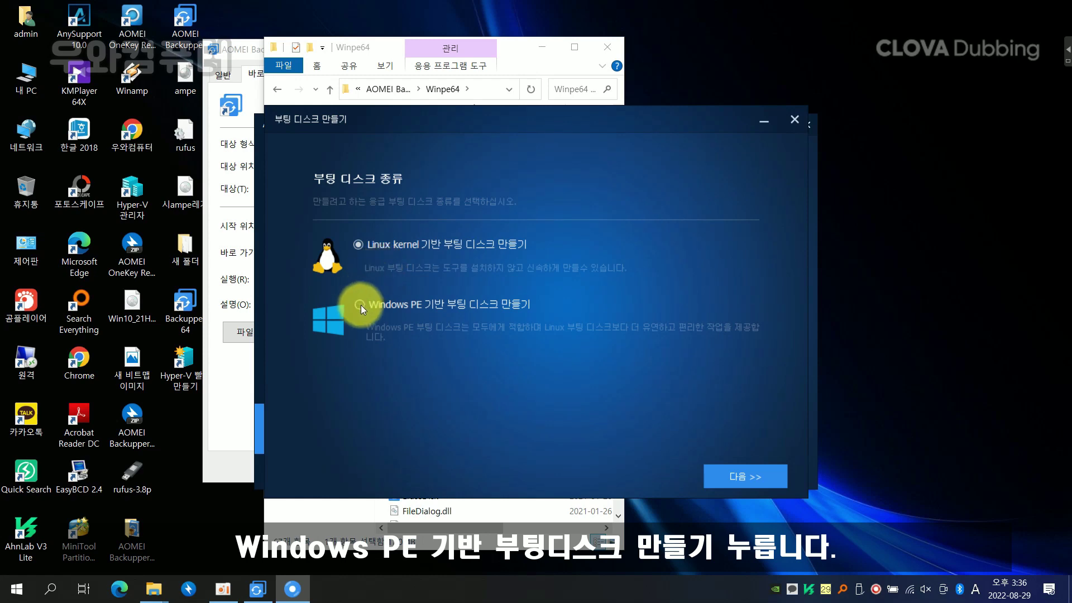
pyautogui.click(360, 306)
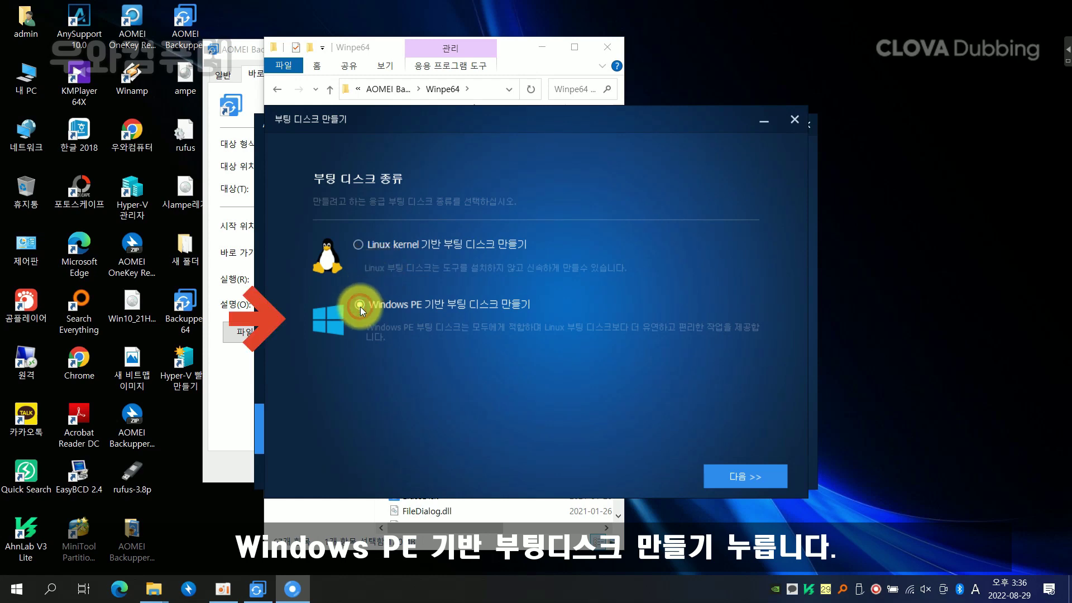
pyautogui.click(752, 480)
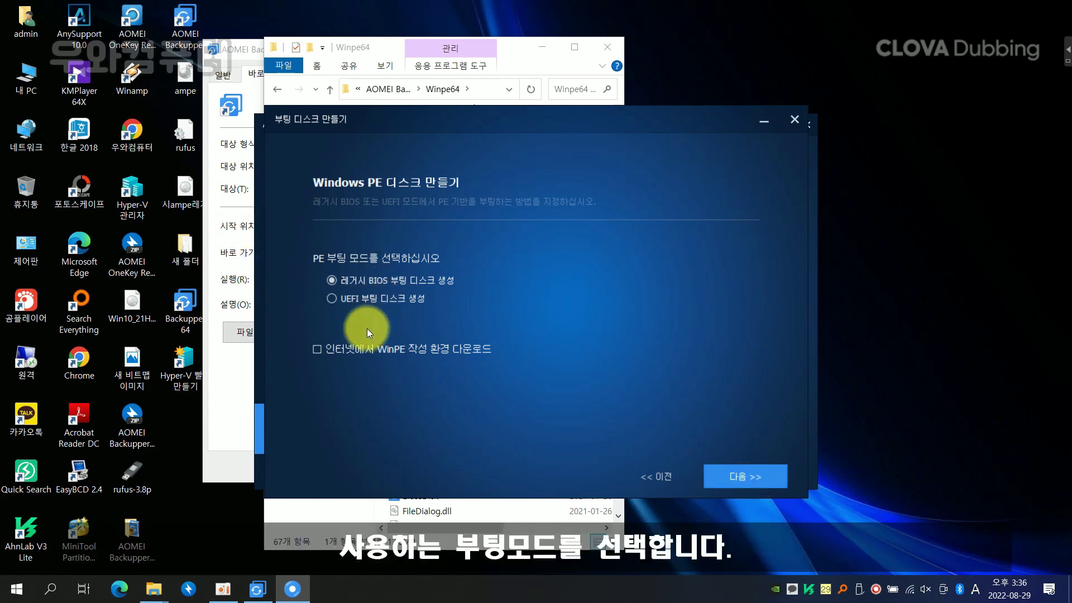
# - Run msinfo32, check the computer's BIOS mode in the system summary, and close the system information
pyautogui.rightClick(16, 588)
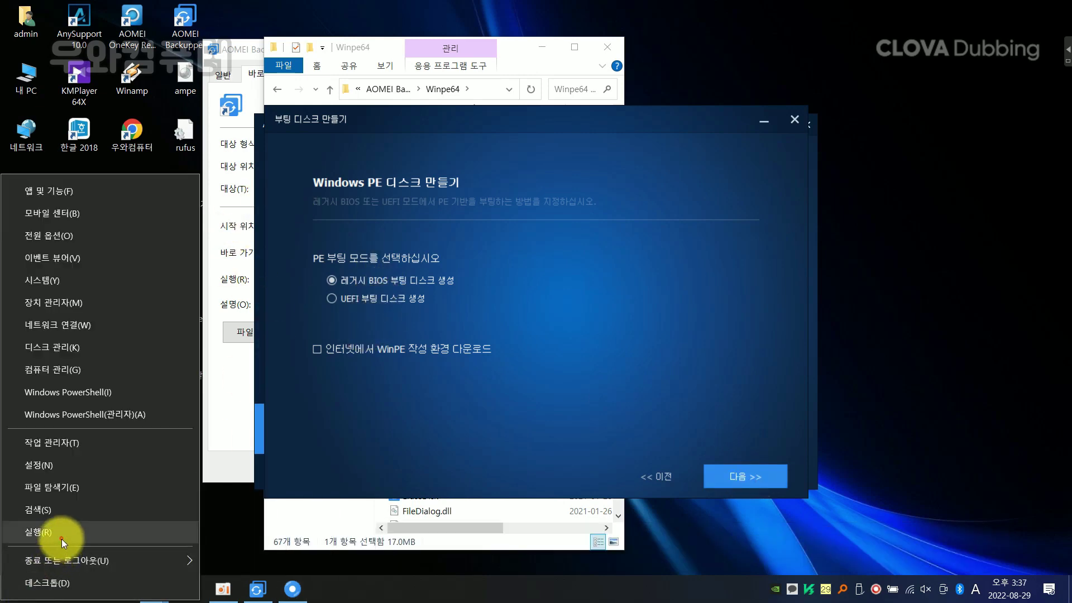
pyautogui.click(62, 539)
pyautogui.write('m')
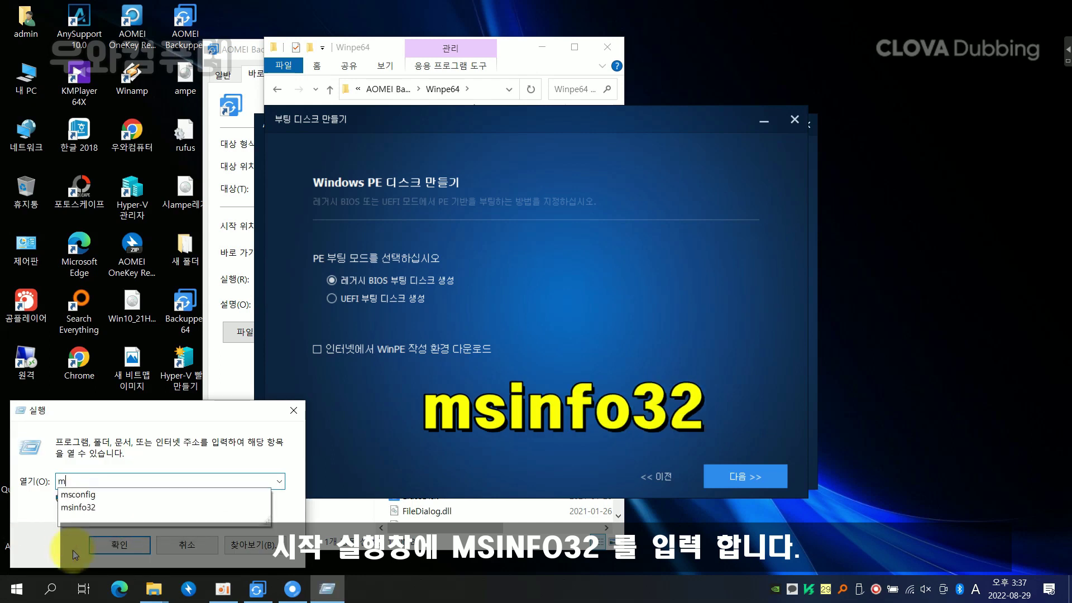
pyautogui.write('sinfo32')
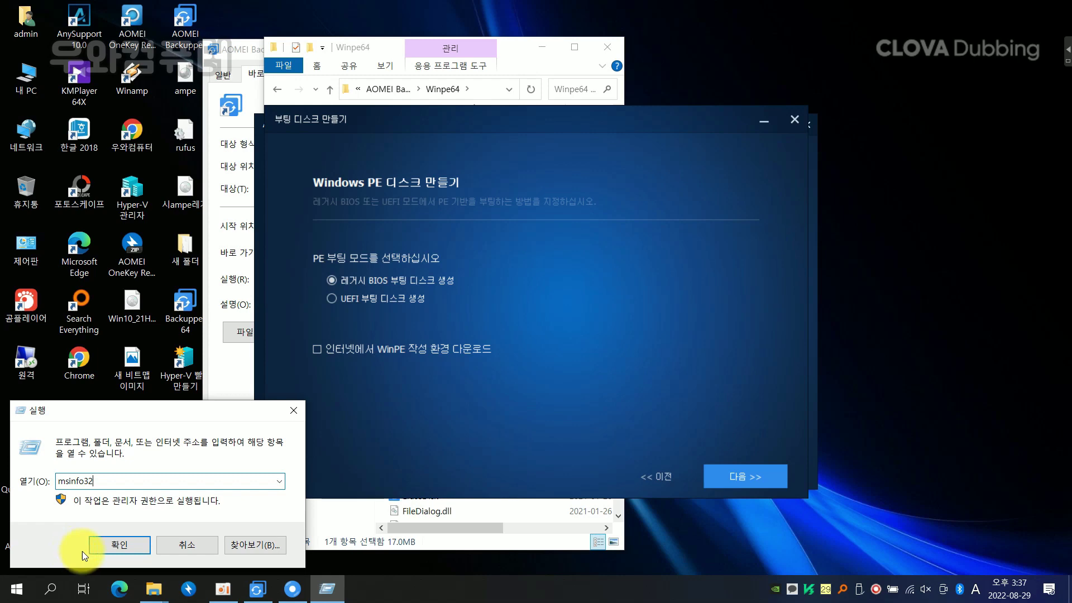
pyautogui.click(114, 545)
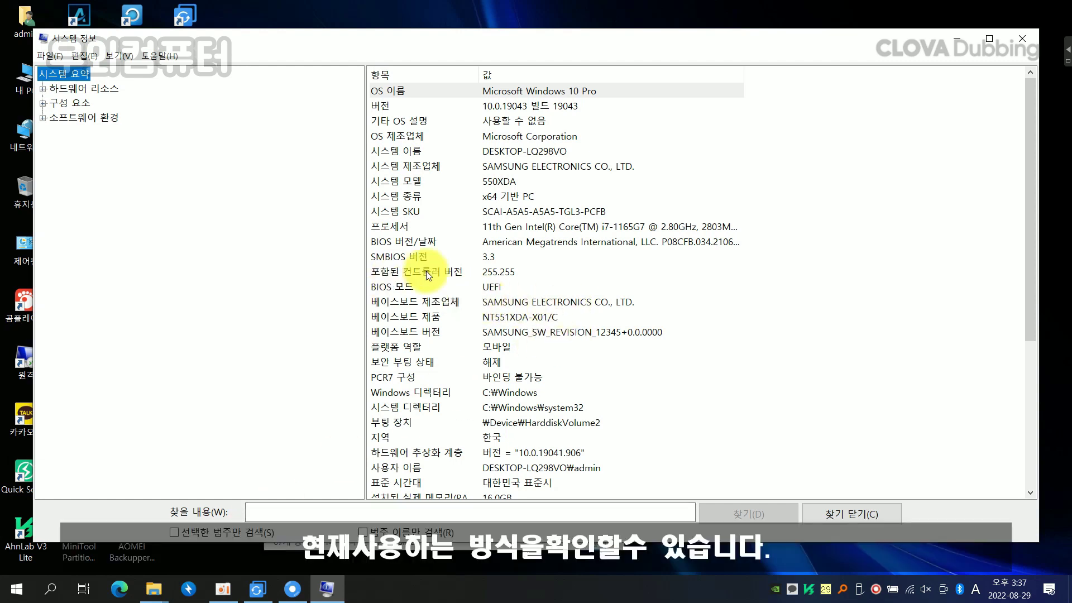
pyautogui.click(388, 286)
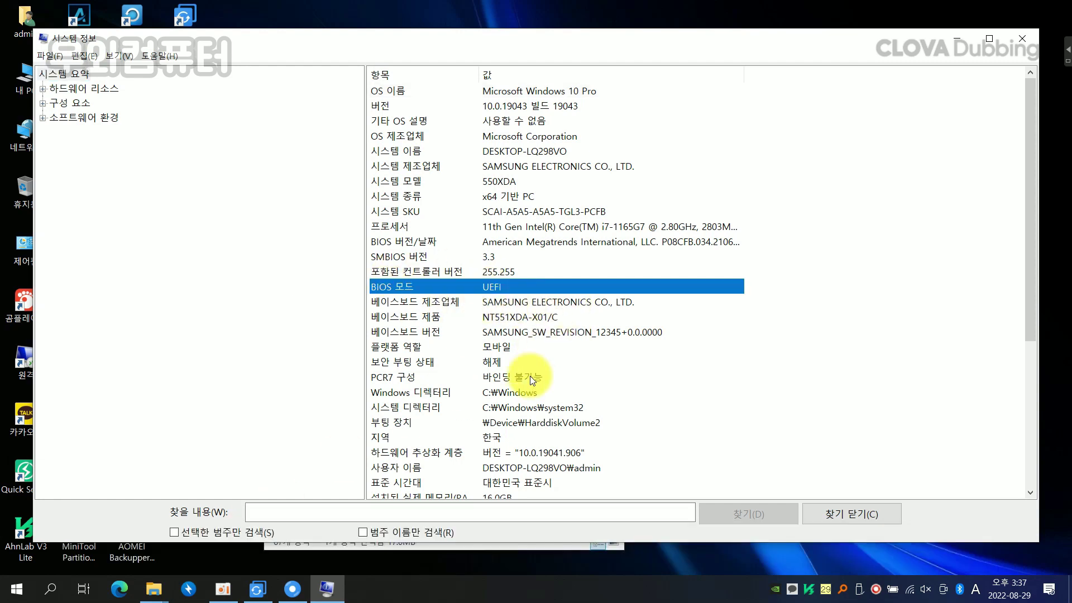
pyautogui.click(1024, 42)
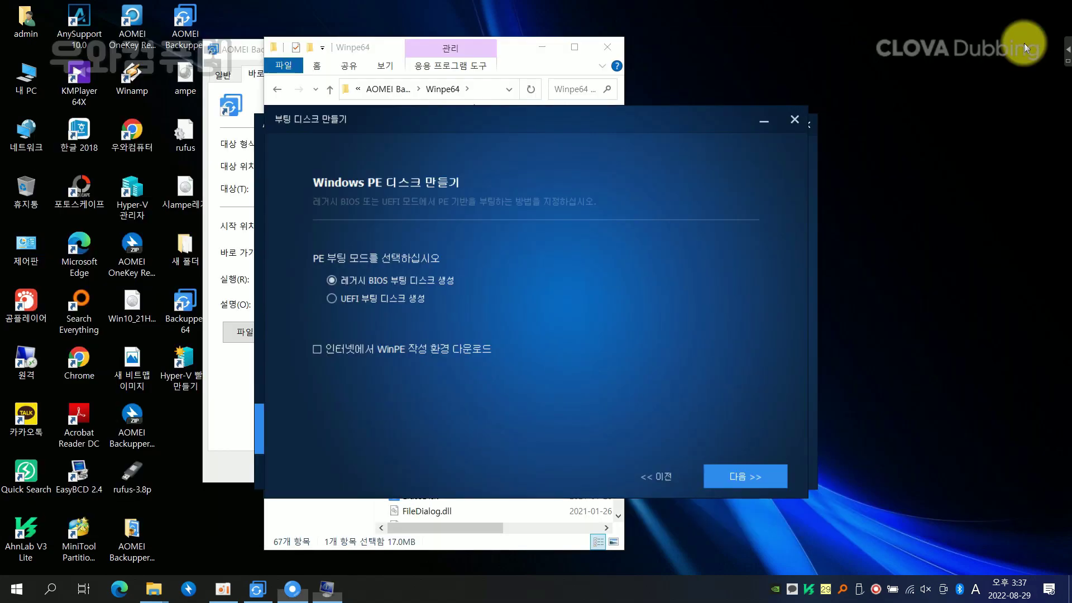
# - Create a UEFI boot disk on the SanDiskCruzer Blade (E:) USB device, allowing its formatting and adding all detected devices, and finish the wizard
pyautogui.click(414, 300)
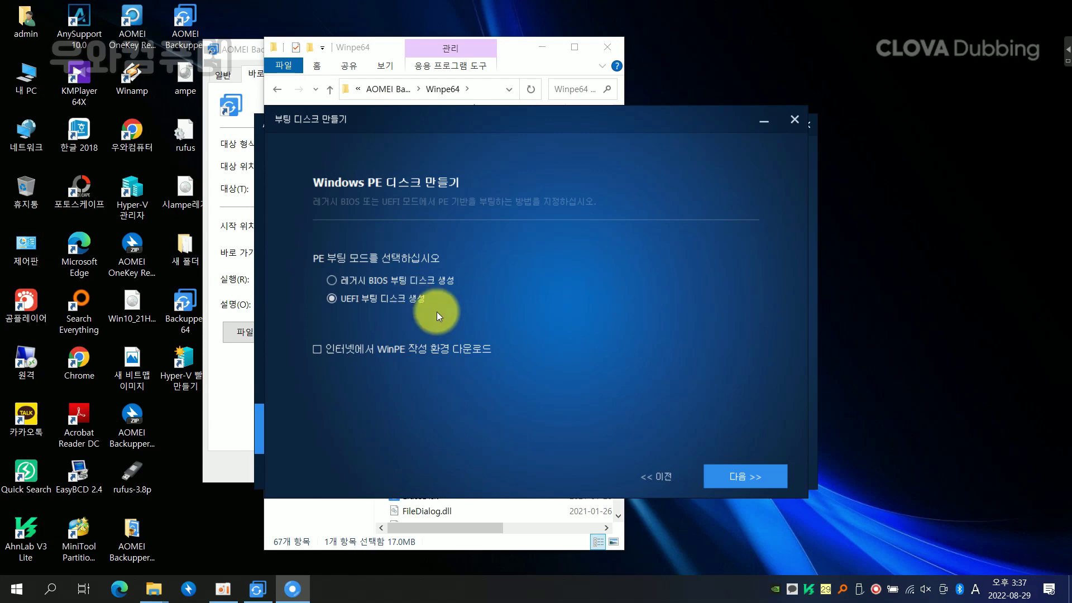
pyautogui.click(773, 481)
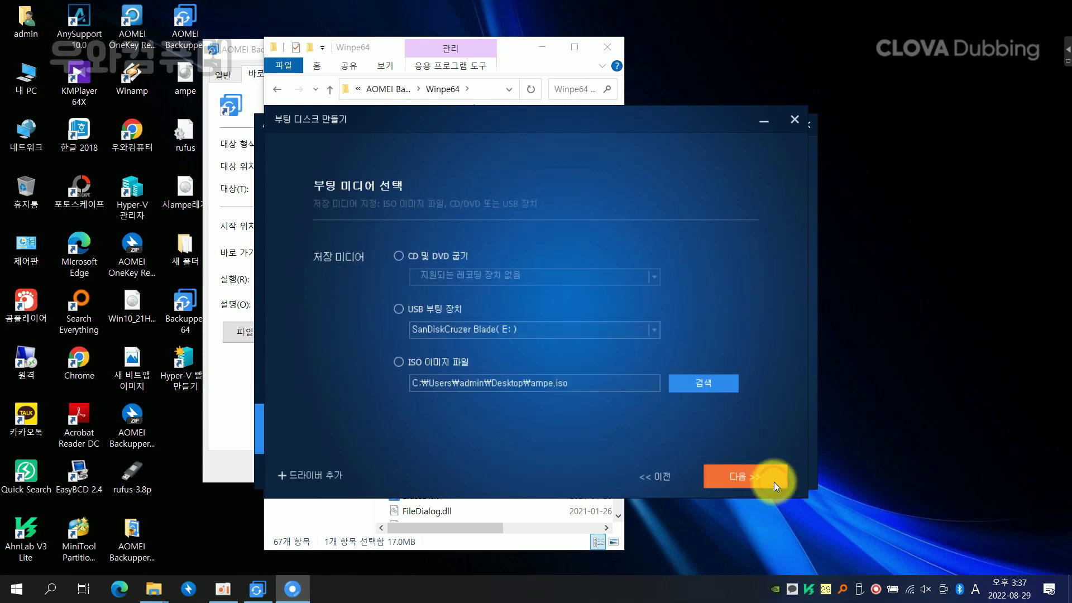
pyautogui.click(450, 316)
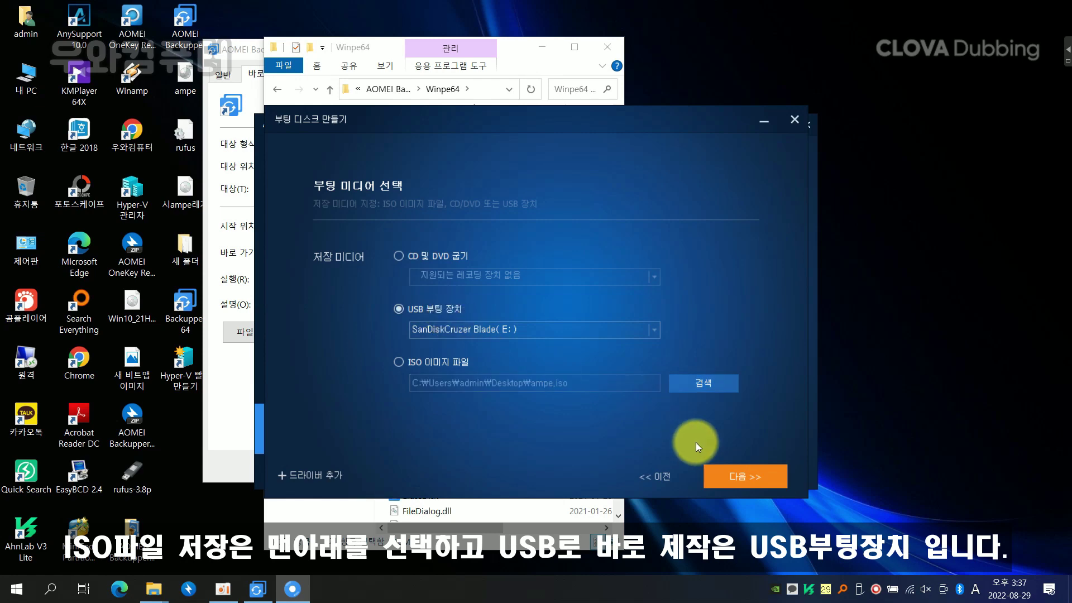
pyautogui.click(762, 481)
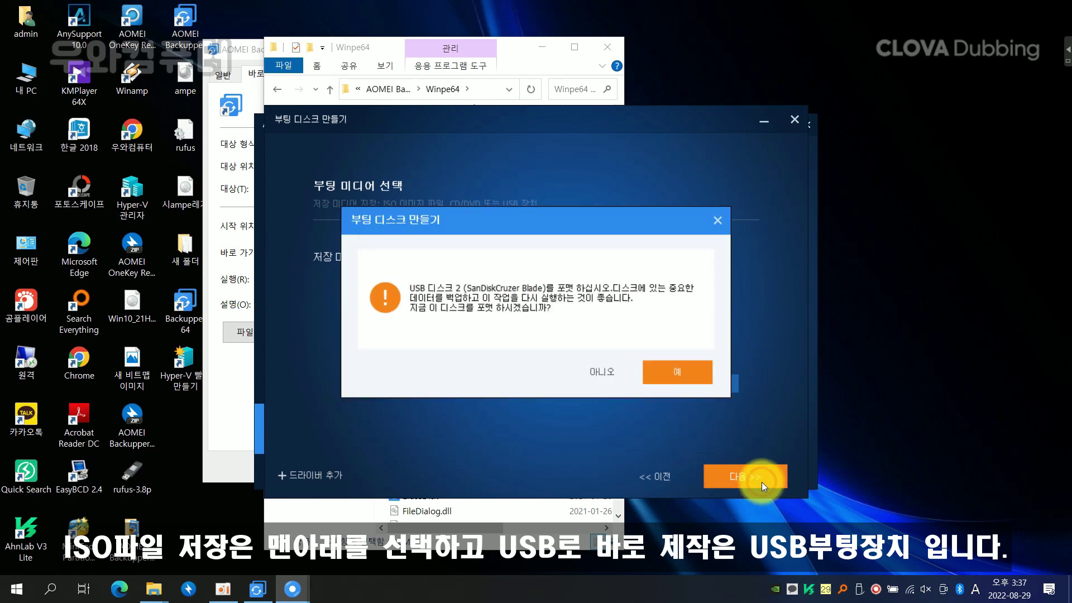
pyautogui.click(701, 373)
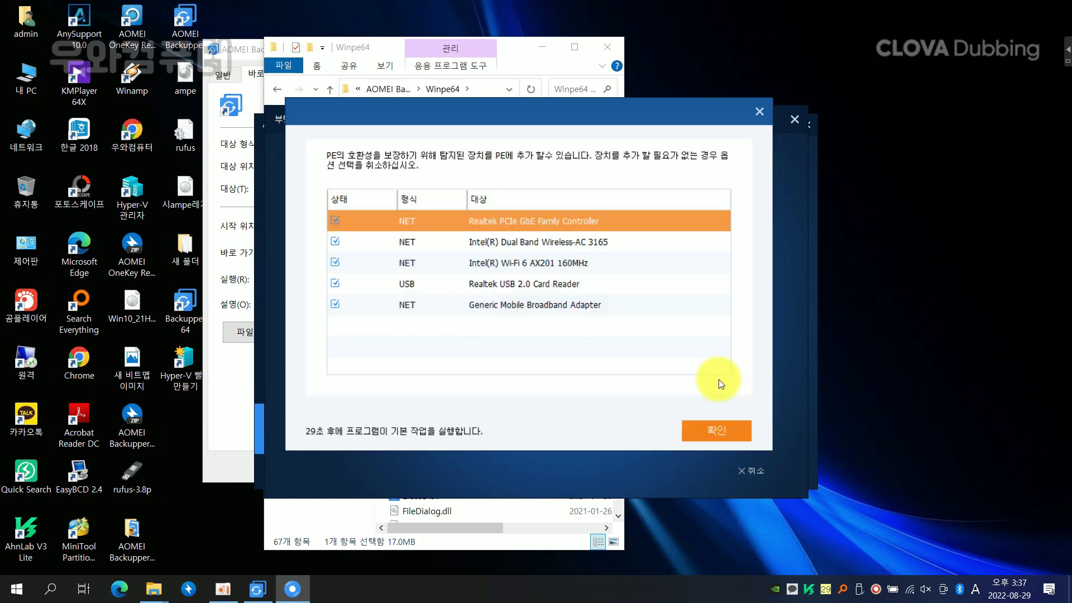
pyautogui.click(726, 431)
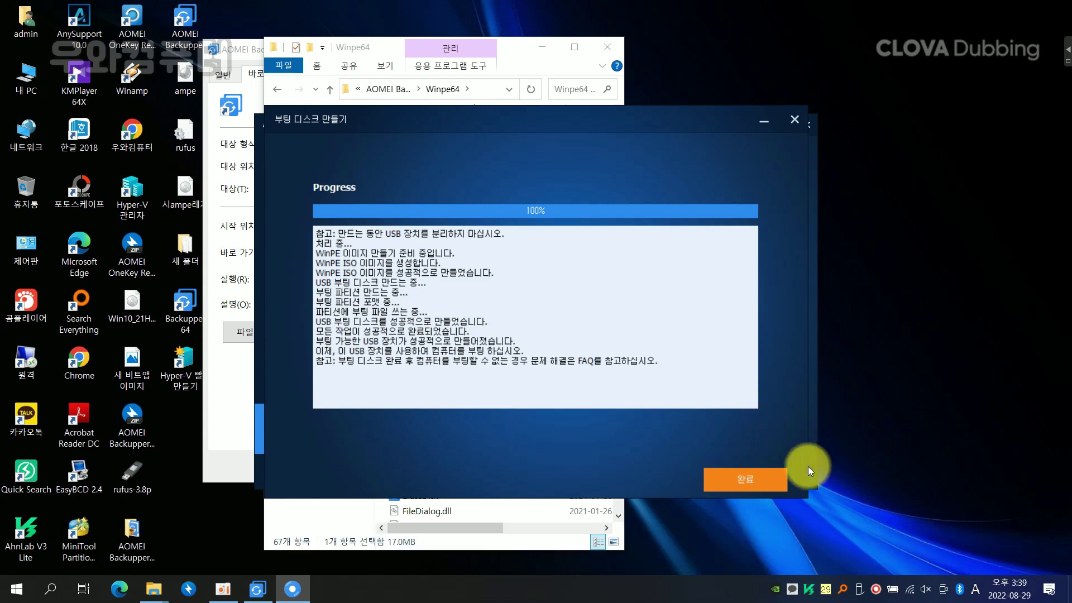
pyautogui.click(766, 473)
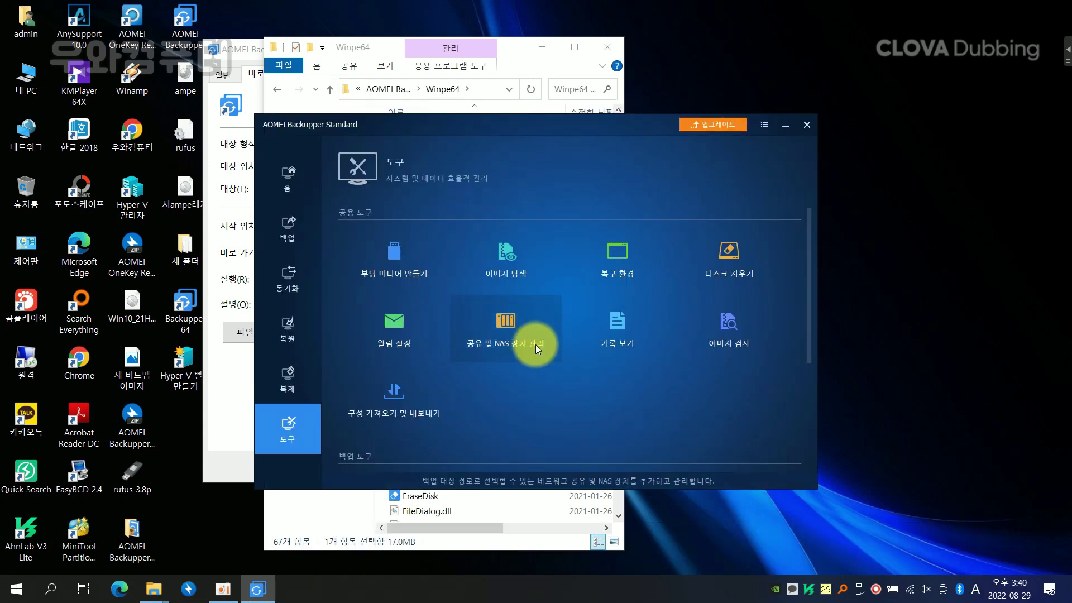